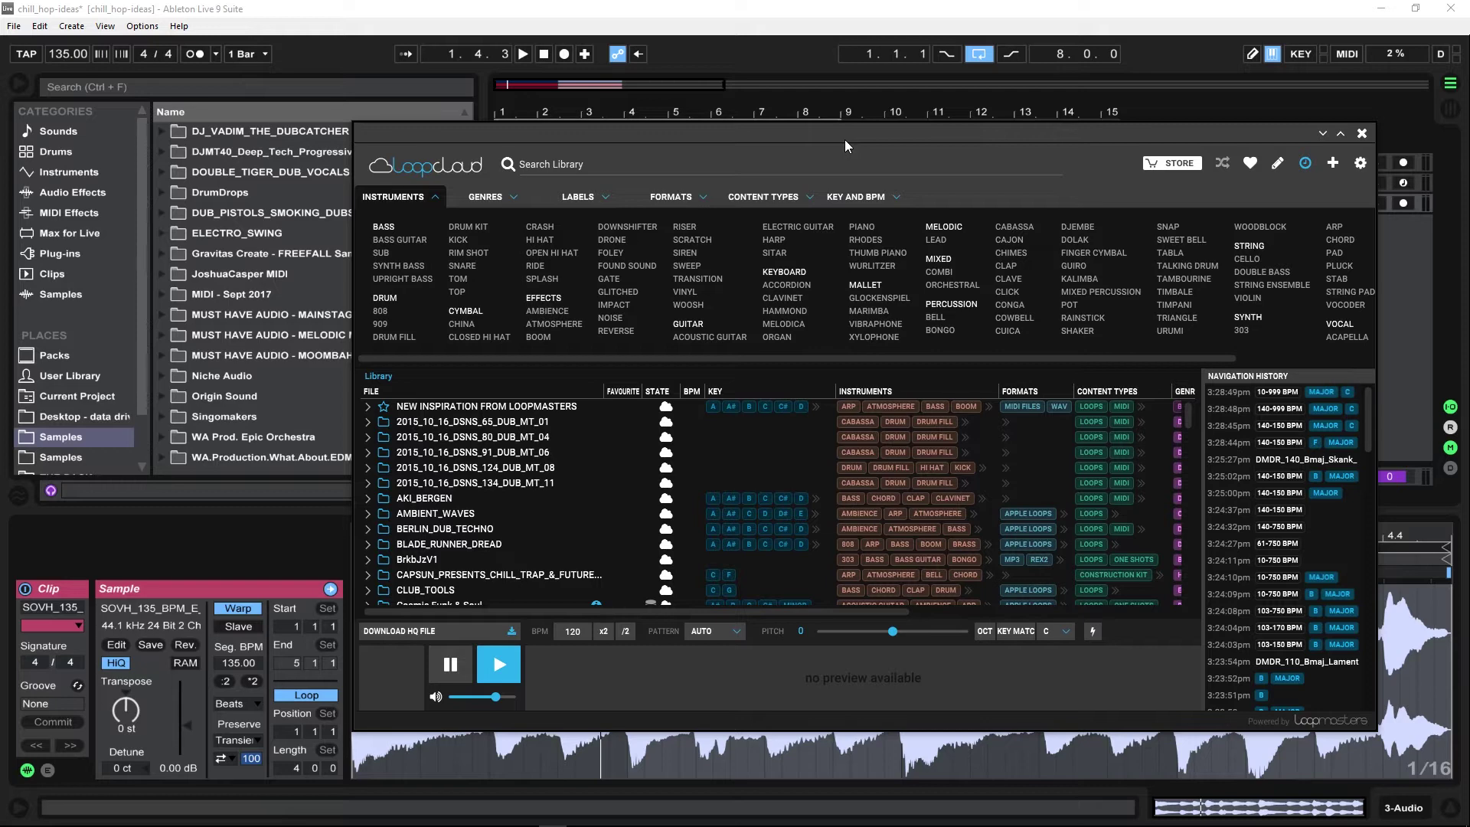
Search the plug-ins for "loop" and add the Loopcloud plug-in to the empty arrangement area as a new MIDI track
{"action": "left_click_drag", "start_coordinate": [663, 142], "coordinate": [635, 158]}
{"action": "left_click", "coordinate": [654, 53]}
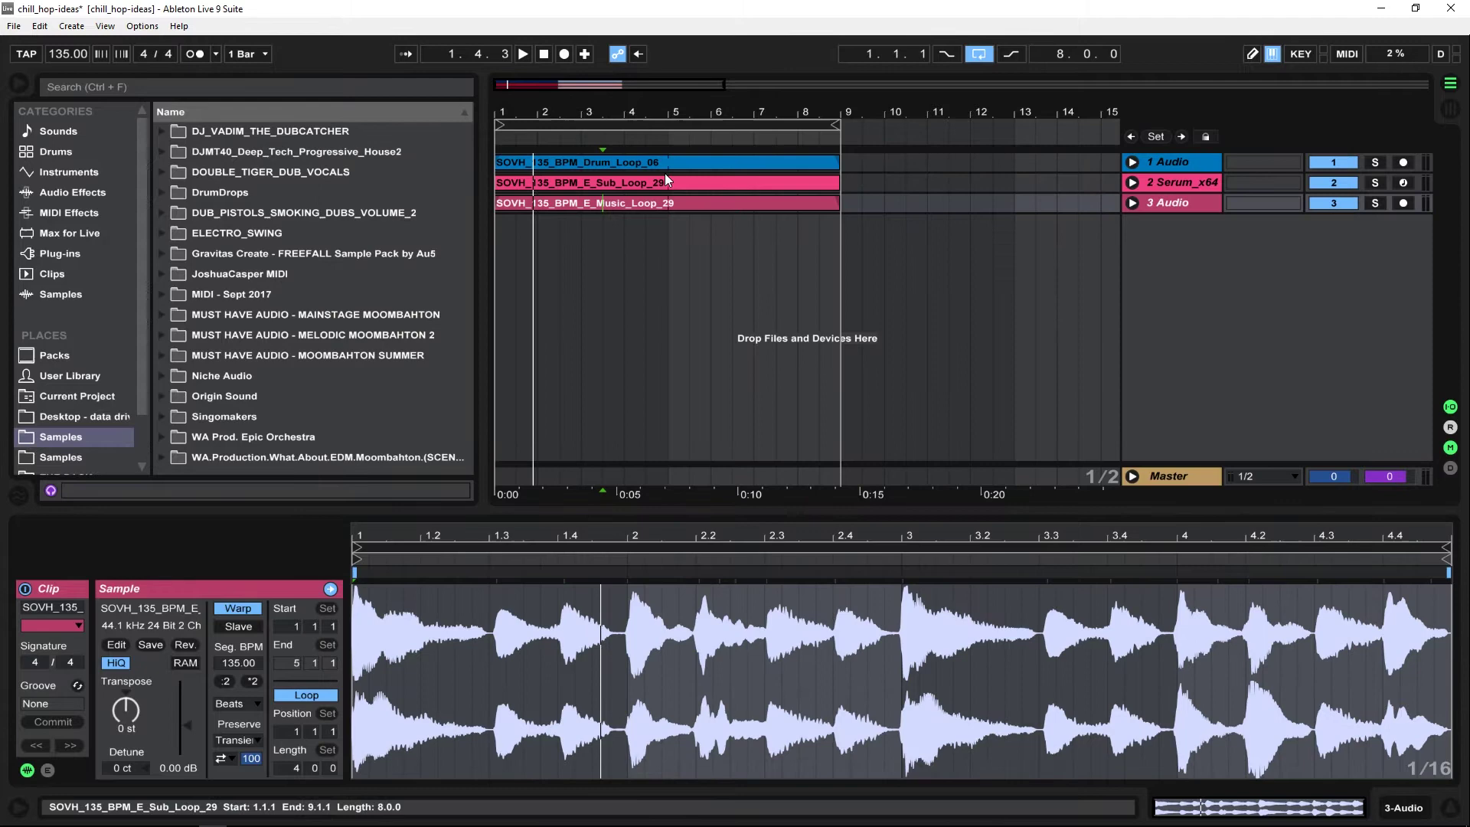
{"action": "left_click", "coordinate": [61, 253]}
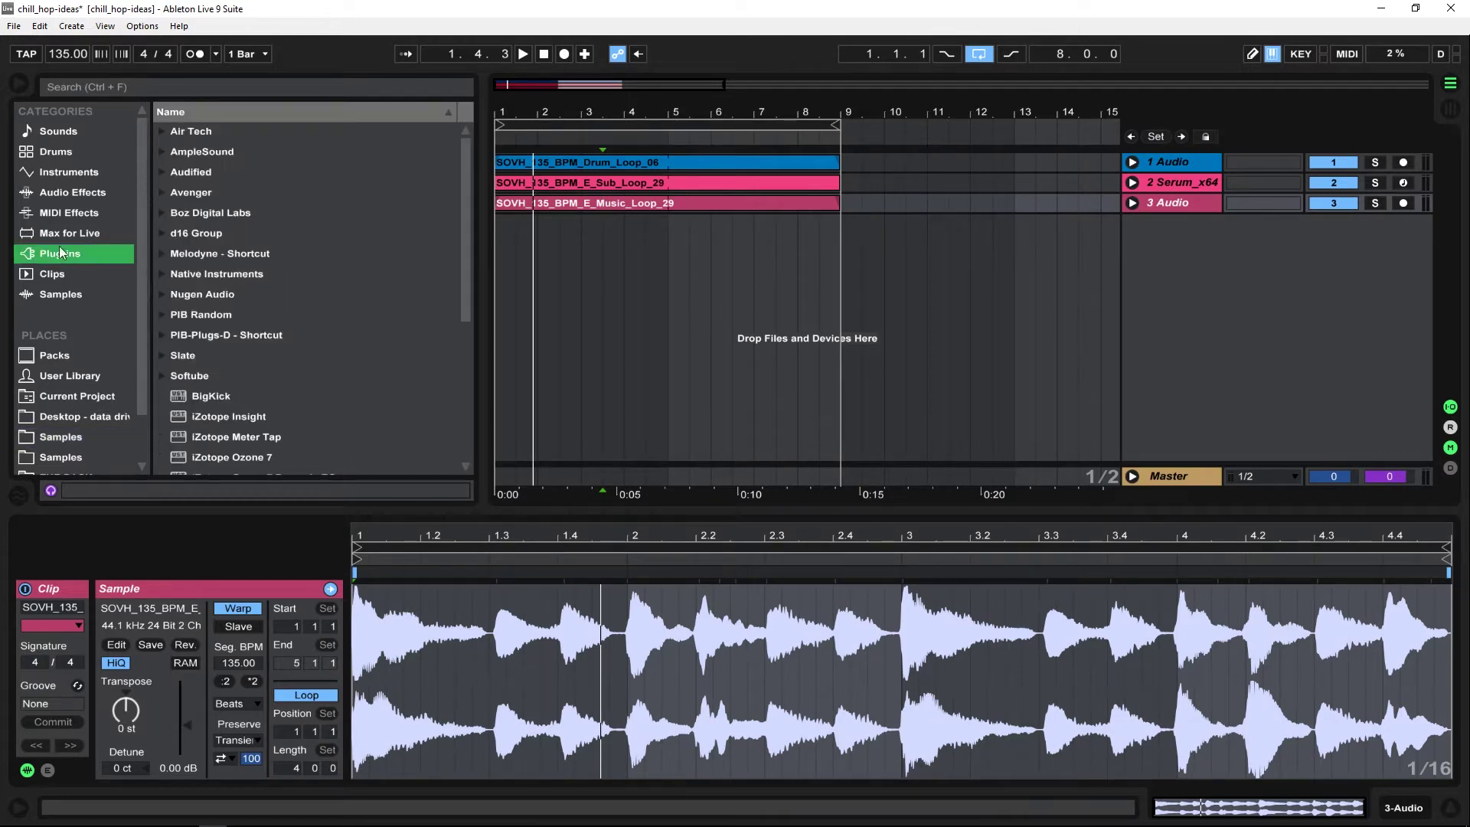
{"action": "left_click", "coordinate": [65, 87]}
{"action": "type", "text": "loop"}
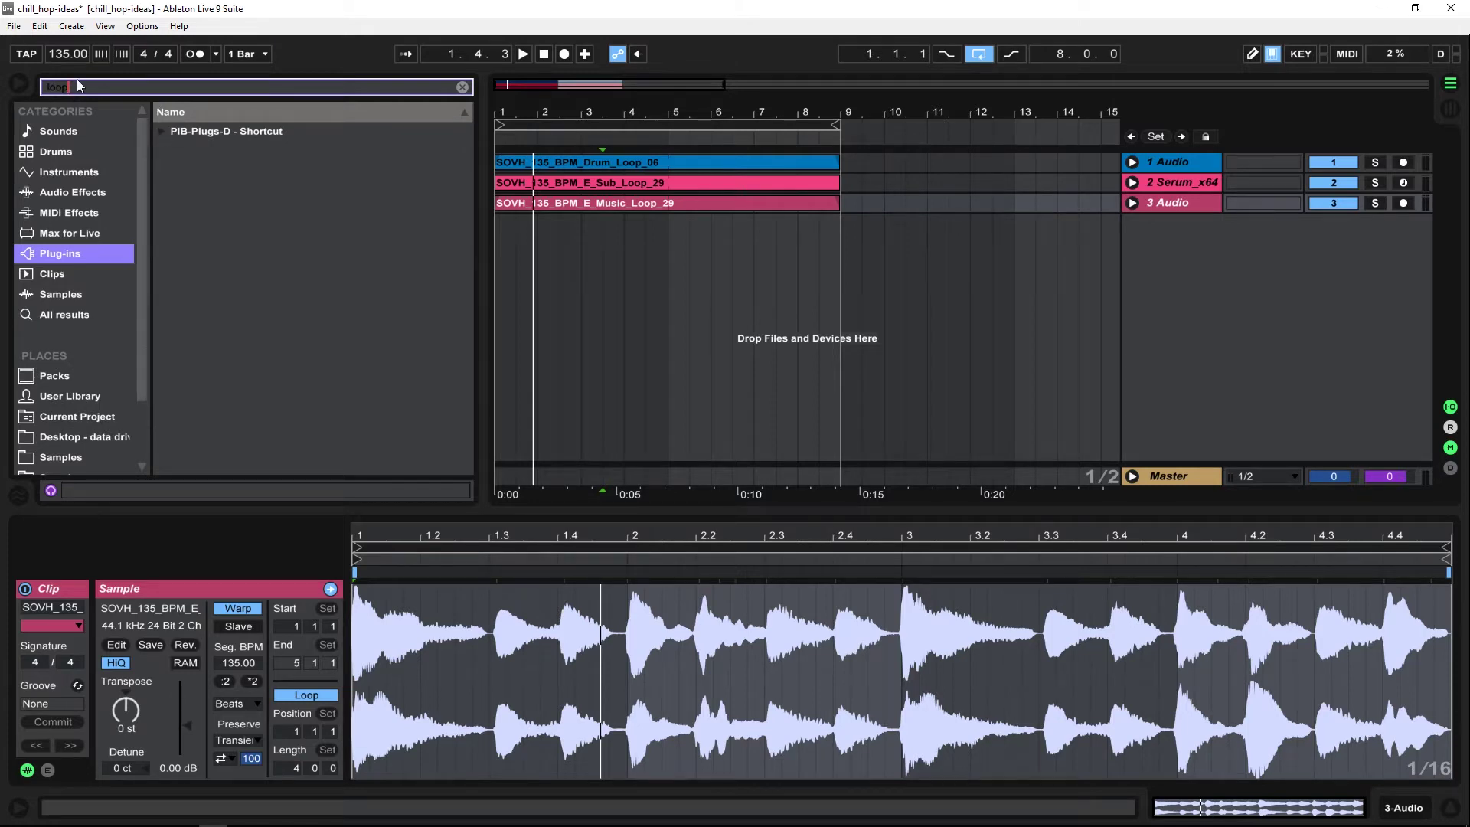
{"action": "left_click", "coordinate": [161, 133]}
{"action": "left_click_drag", "start_coordinate": [194, 150], "coordinate": [708, 249]}
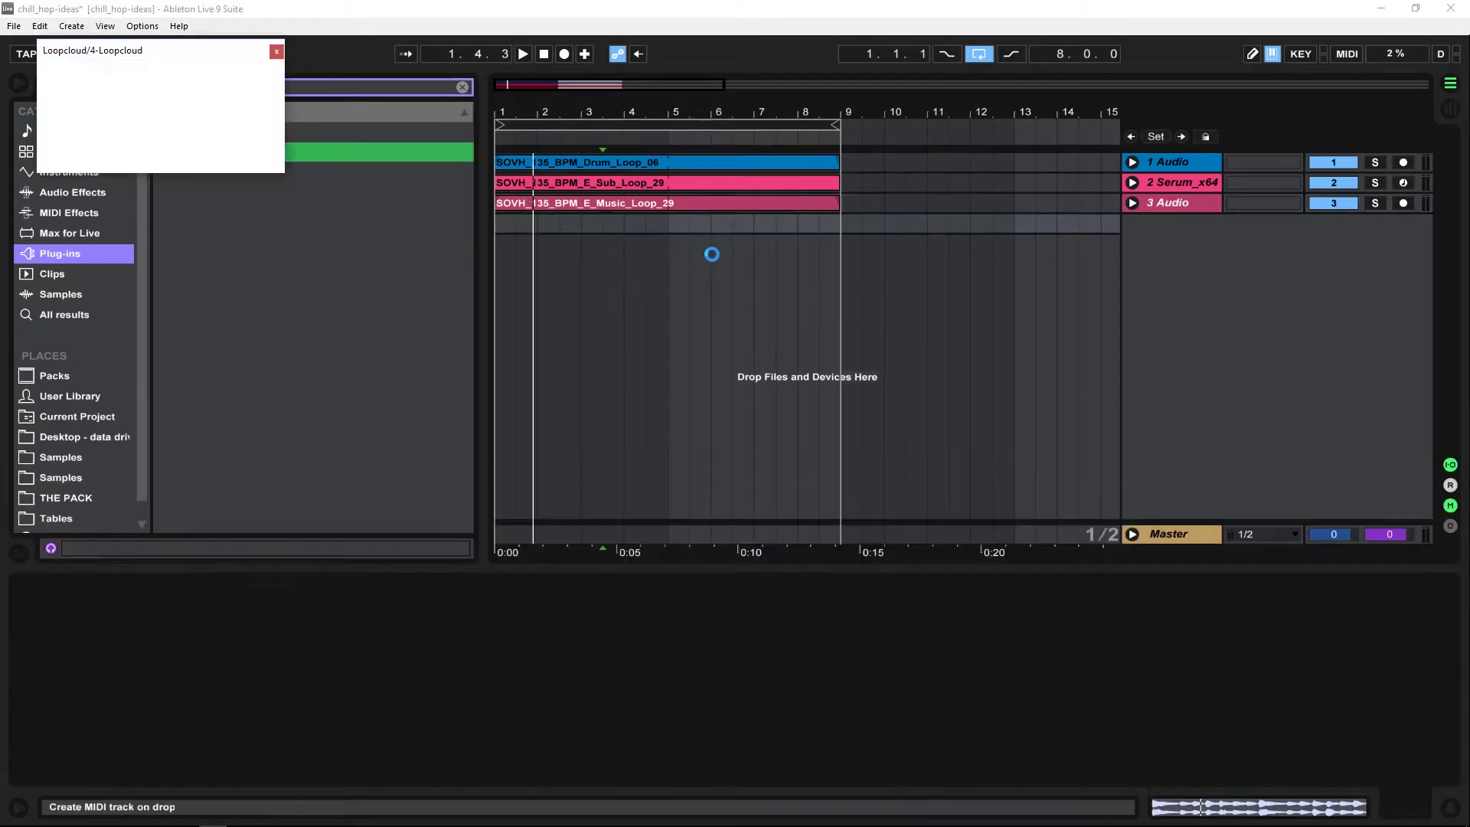
Bring up the Loopcloud desktop app and arrange its window beside the Loopcloud plug-in meter window so both are visible
{"action": "left_click_drag", "start_coordinate": [214, 50], "coordinate": [464, 245]}
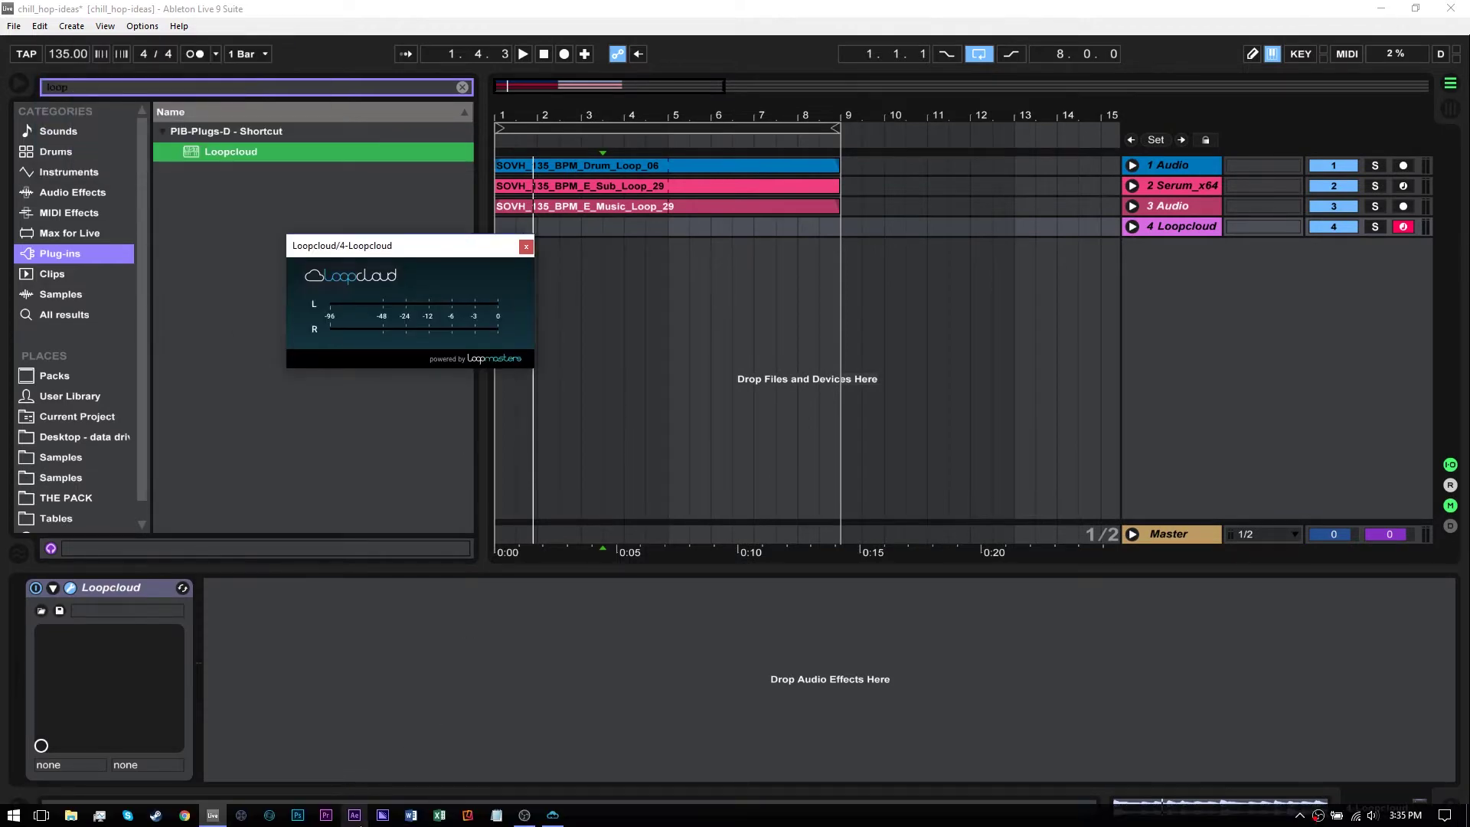
{"action": "left_click", "coordinate": [553, 814]}
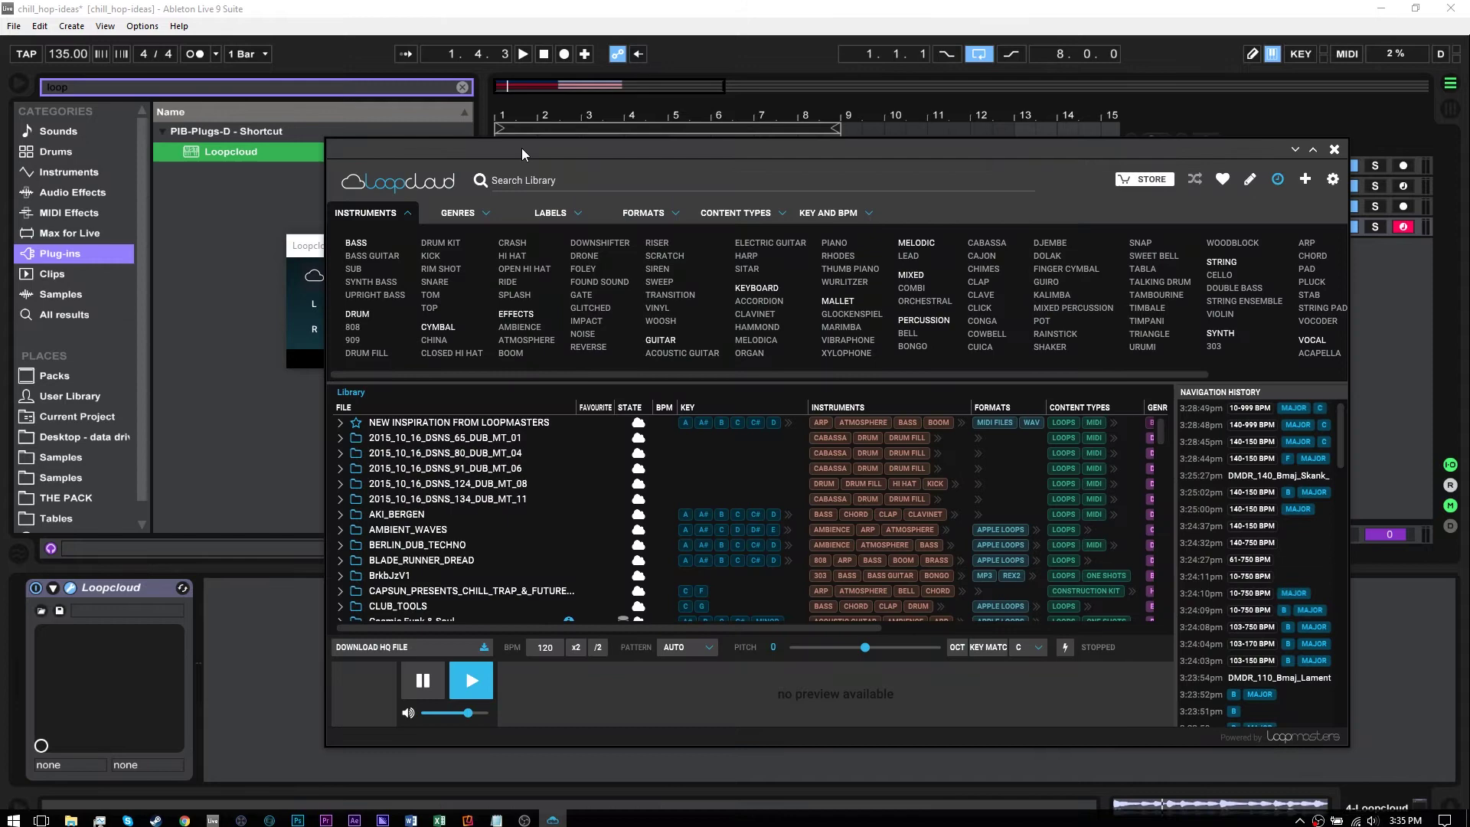
{"action": "left_click_drag", "start_coordinate": [521, 149], "coordinate": [743, 126]}
{"action": "left_click", "coordinate": [406, 249]}
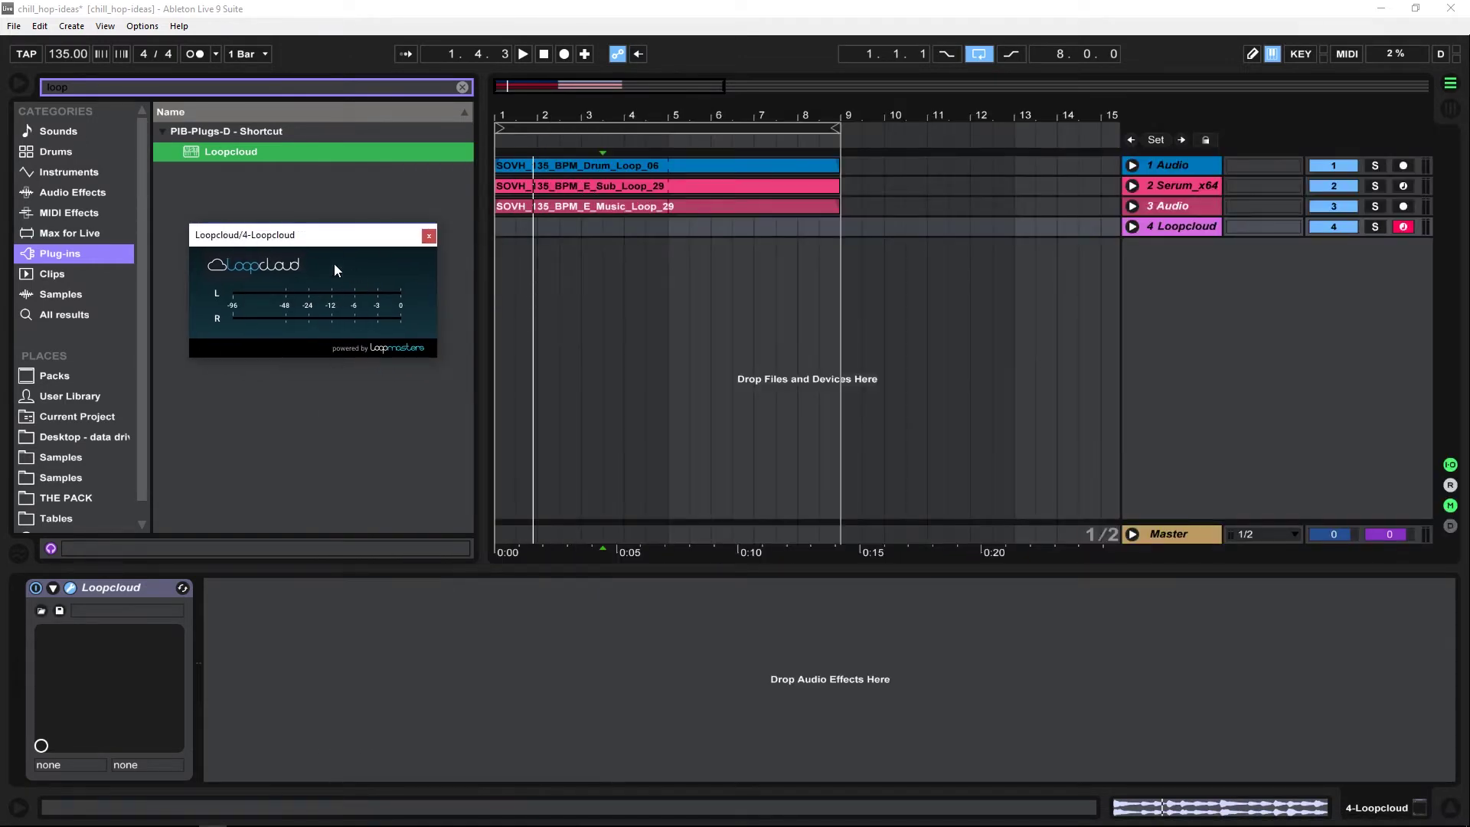
{"action": "left_click_drag", "start_coordinate": [417, 249], "coordinate": [249, 229]}
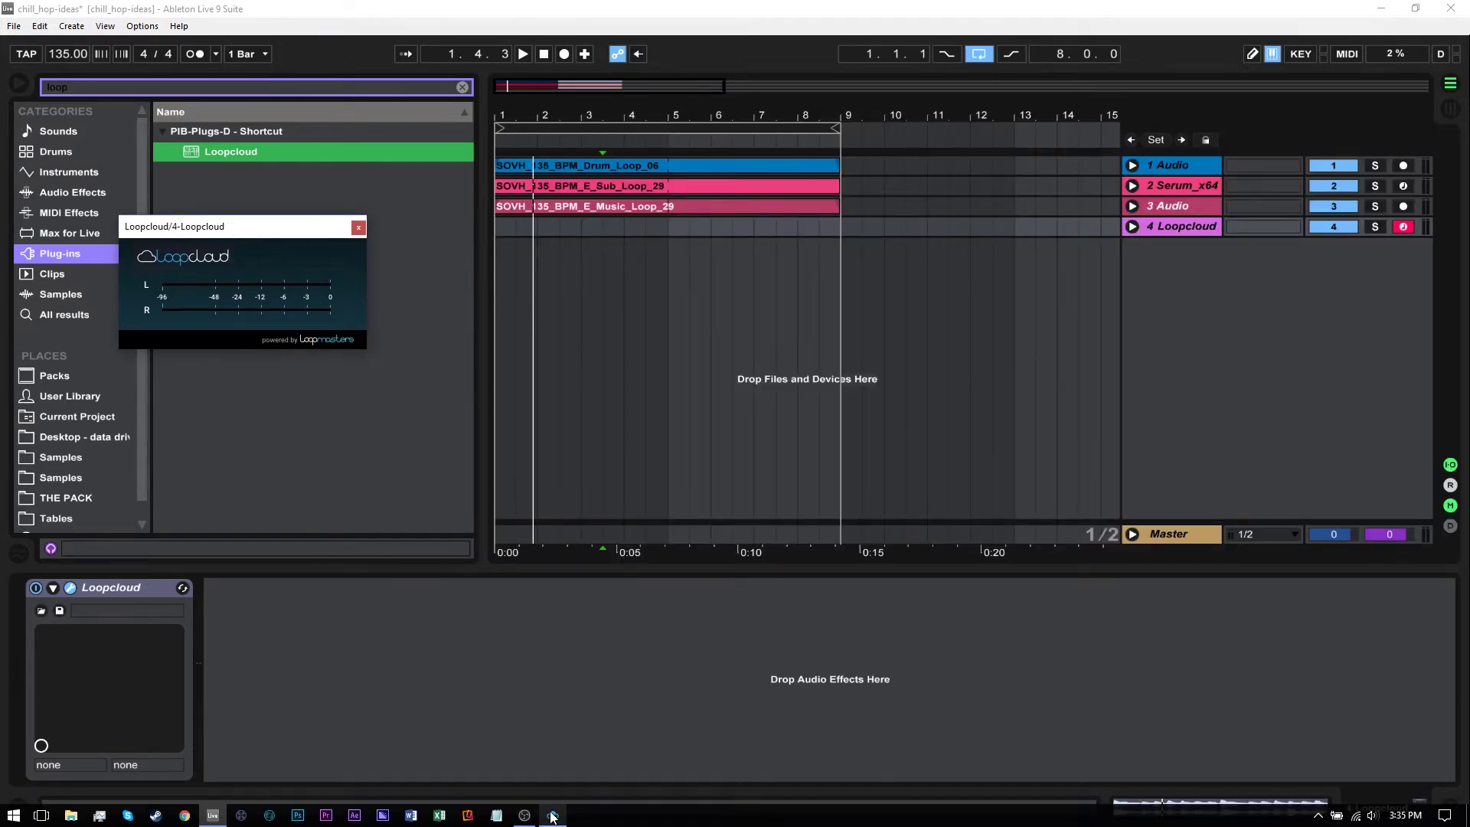
{"action": "left_click", "coordinate": [553, 815]}
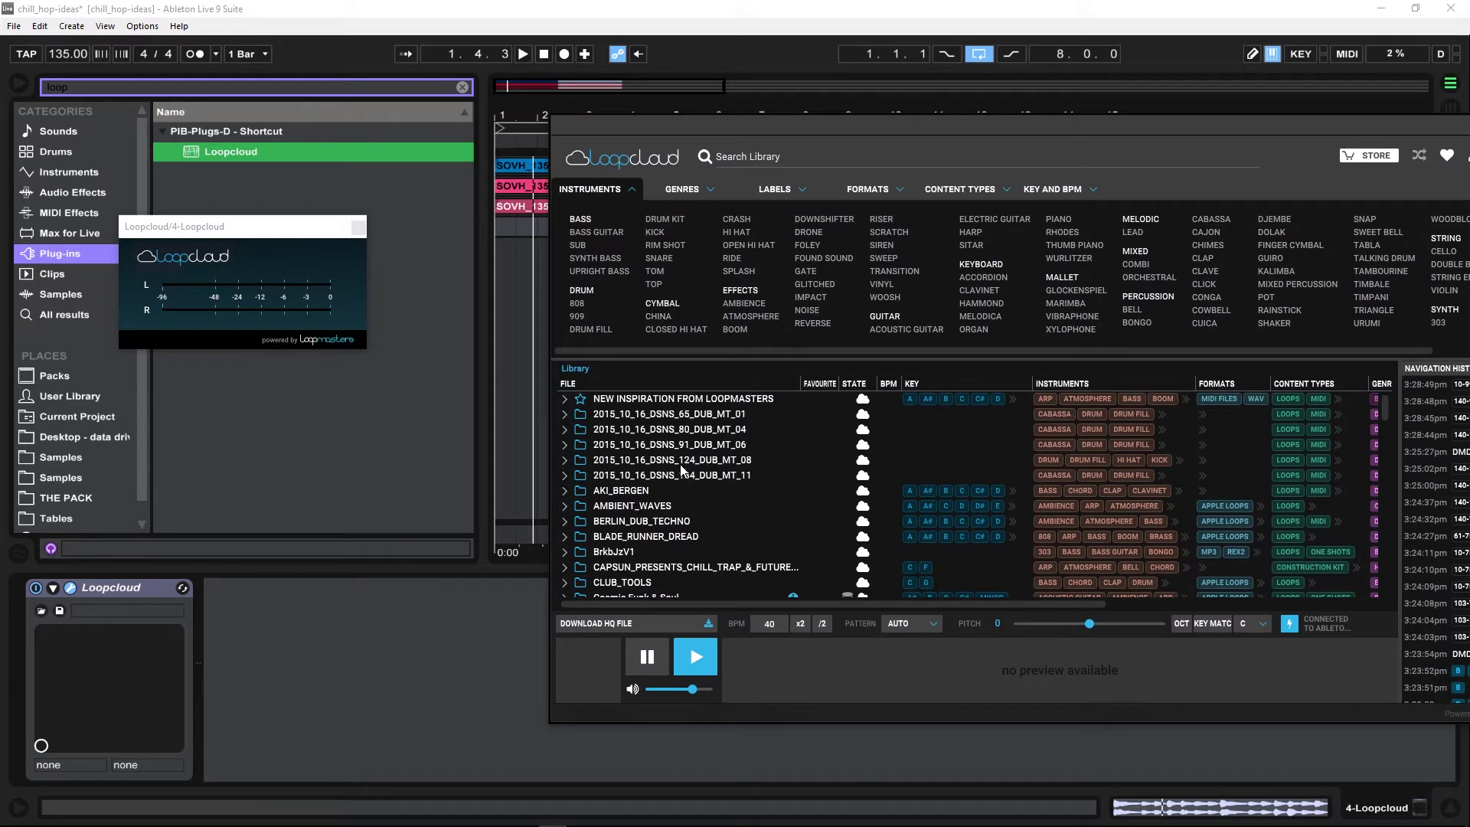
Preview SMD_60_Bb_Oceanic_FX_Atmos.aiff from the AMBIENT_WAVES pack's SMD_APPLE_LOOPS > SMD_ATMO_LPS folder, then pause it
{"action": "left_click", "coordinate": [689, 444]}
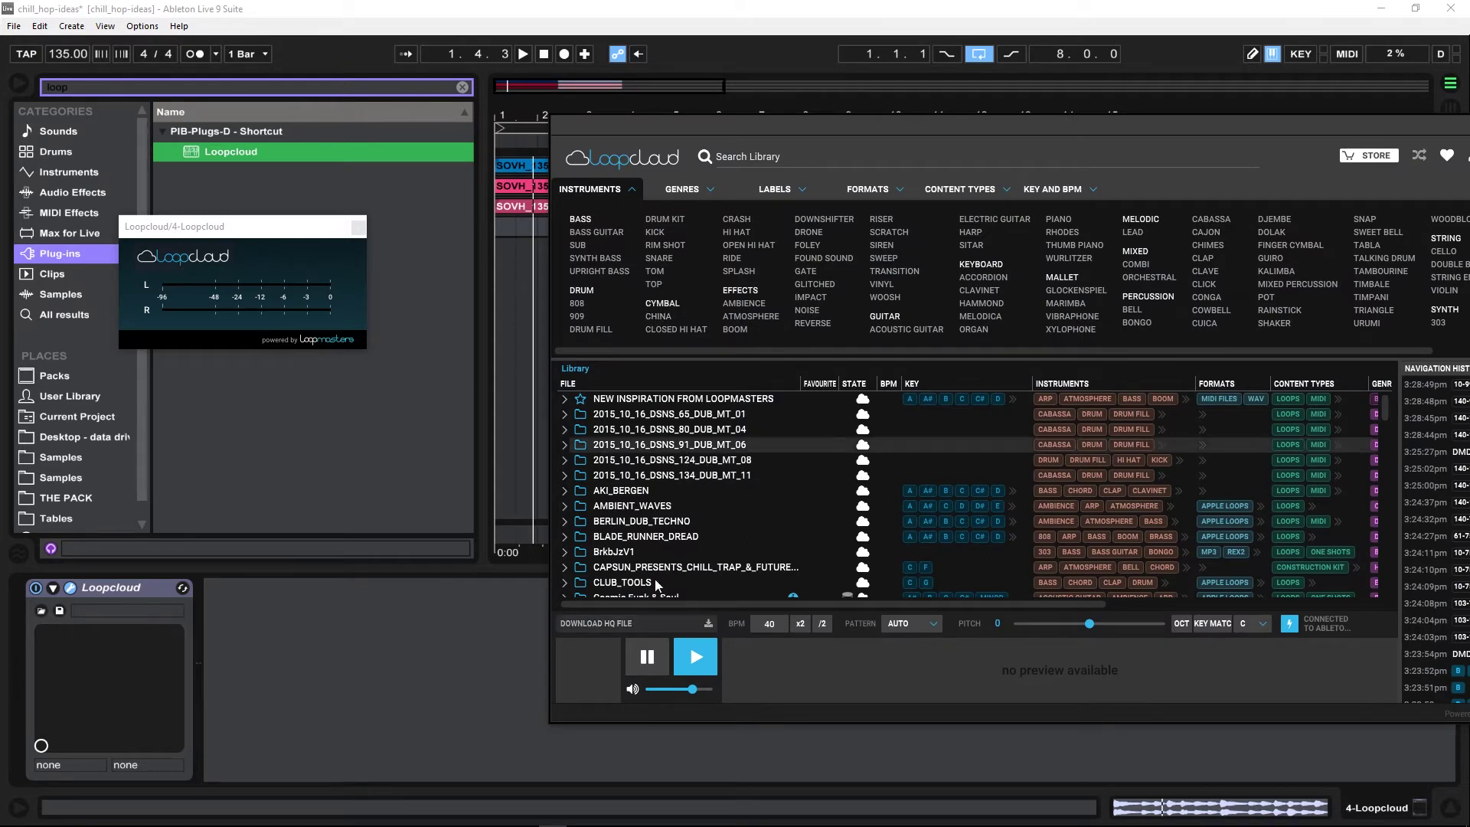
{"action": "left_click", "coordinate": [564, 506]}
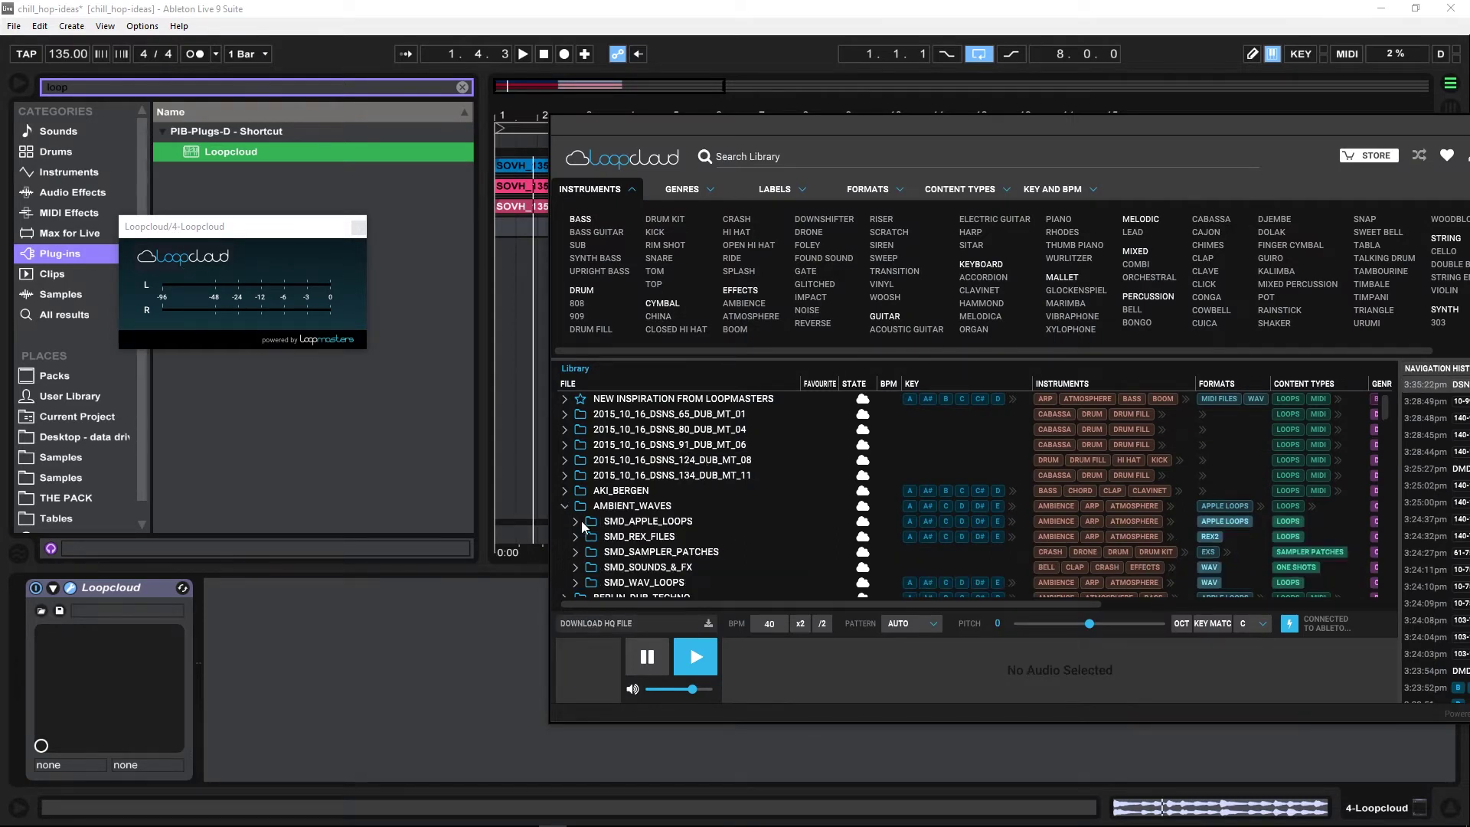
{"action": "left_click", "coordinate": [575, 522]}
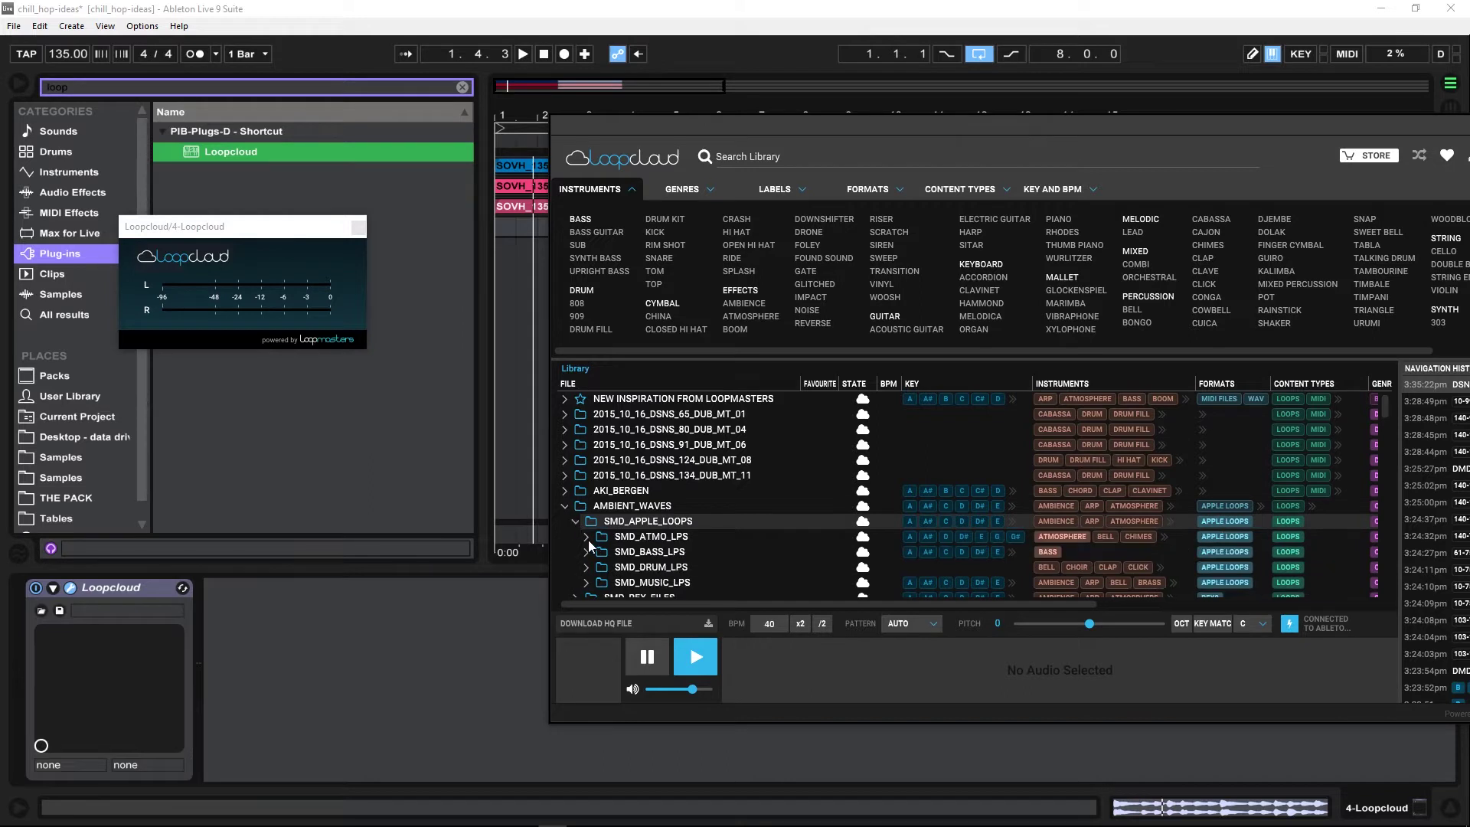
{"action": "left_click", "coordinate": [587, 537]}
{"action": "left_click", "coordinate": [619, 552]}
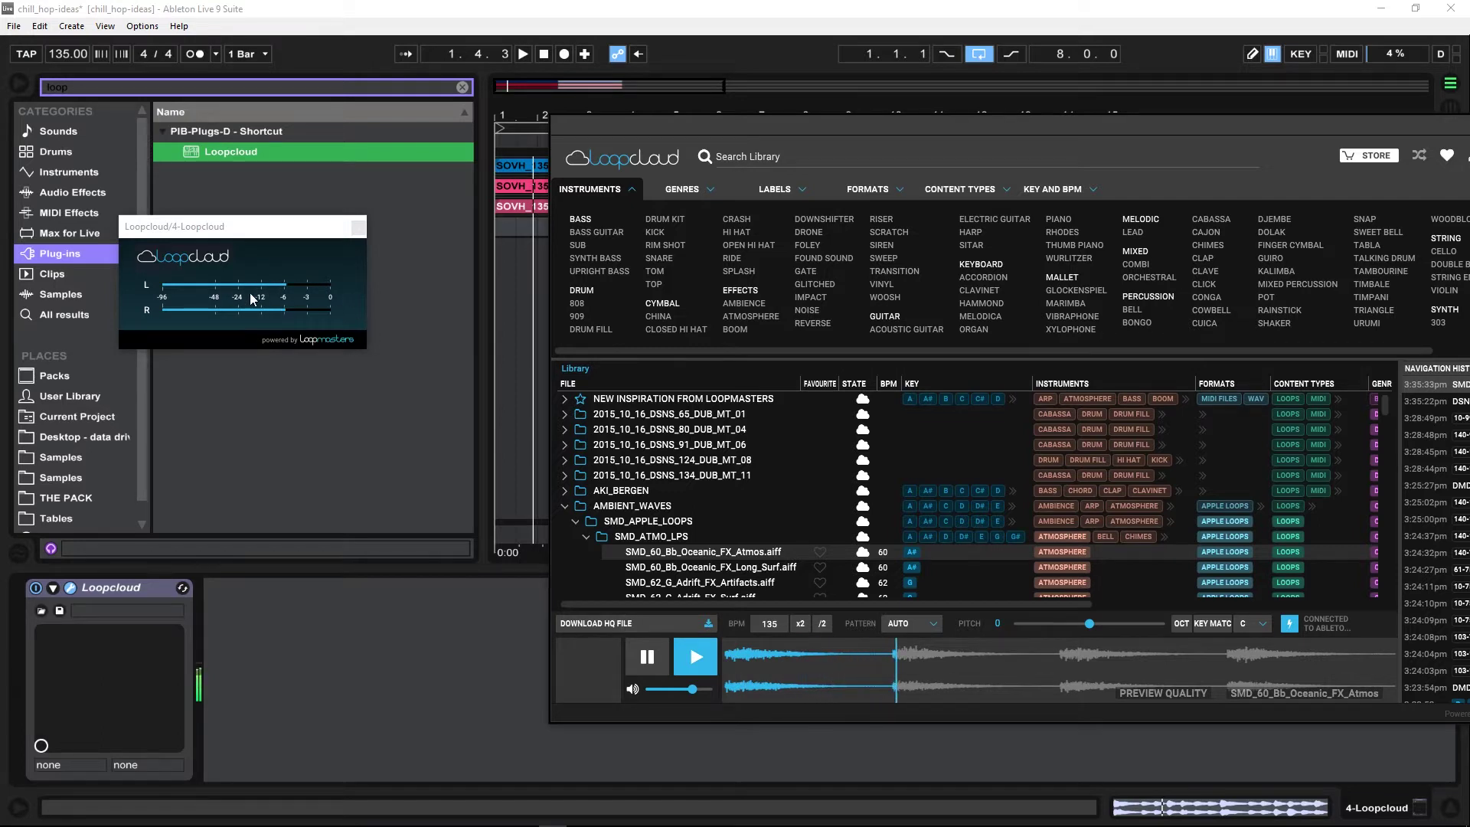
{"action": "left_click", "coordinate": [942, 679]}
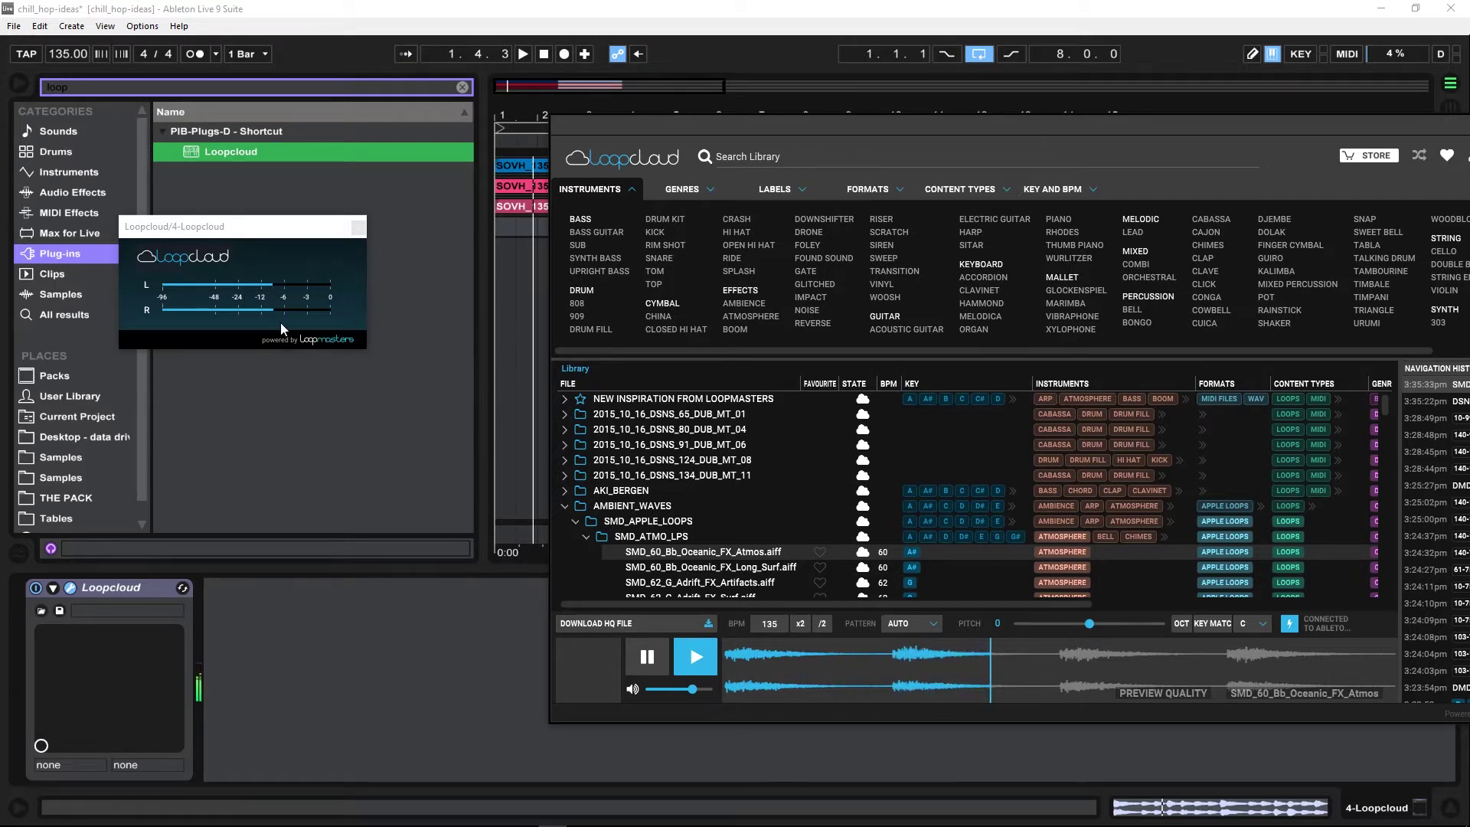
{"action": "left_click", "coordinate": [646, 656]}
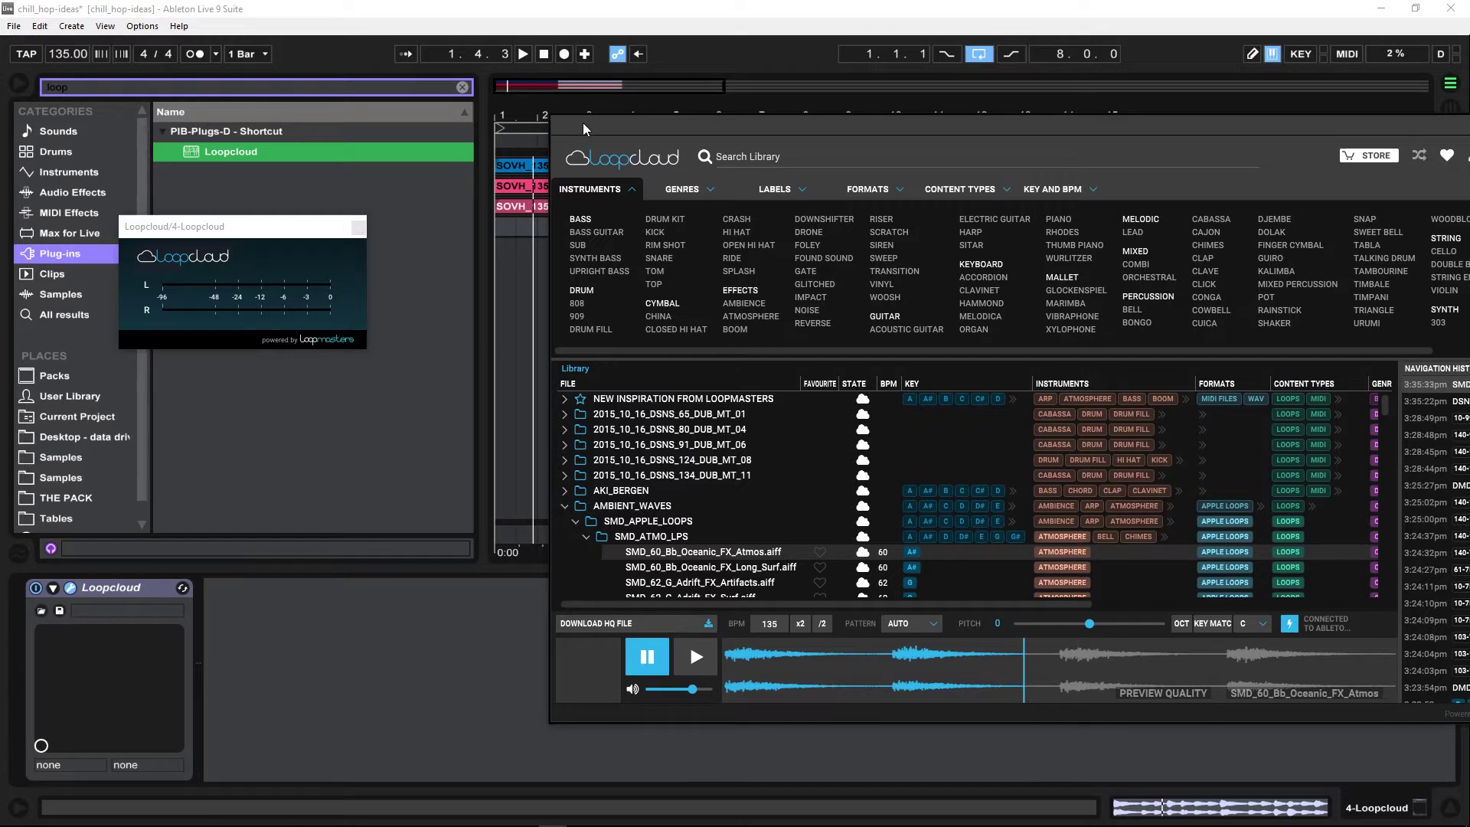
Filter the Loopcloud library by tempo, setting the BPM range to 130–140
{"action": "left_click_drag", "start_coordinate": [584, 126], "coordinate": [433, 264]}
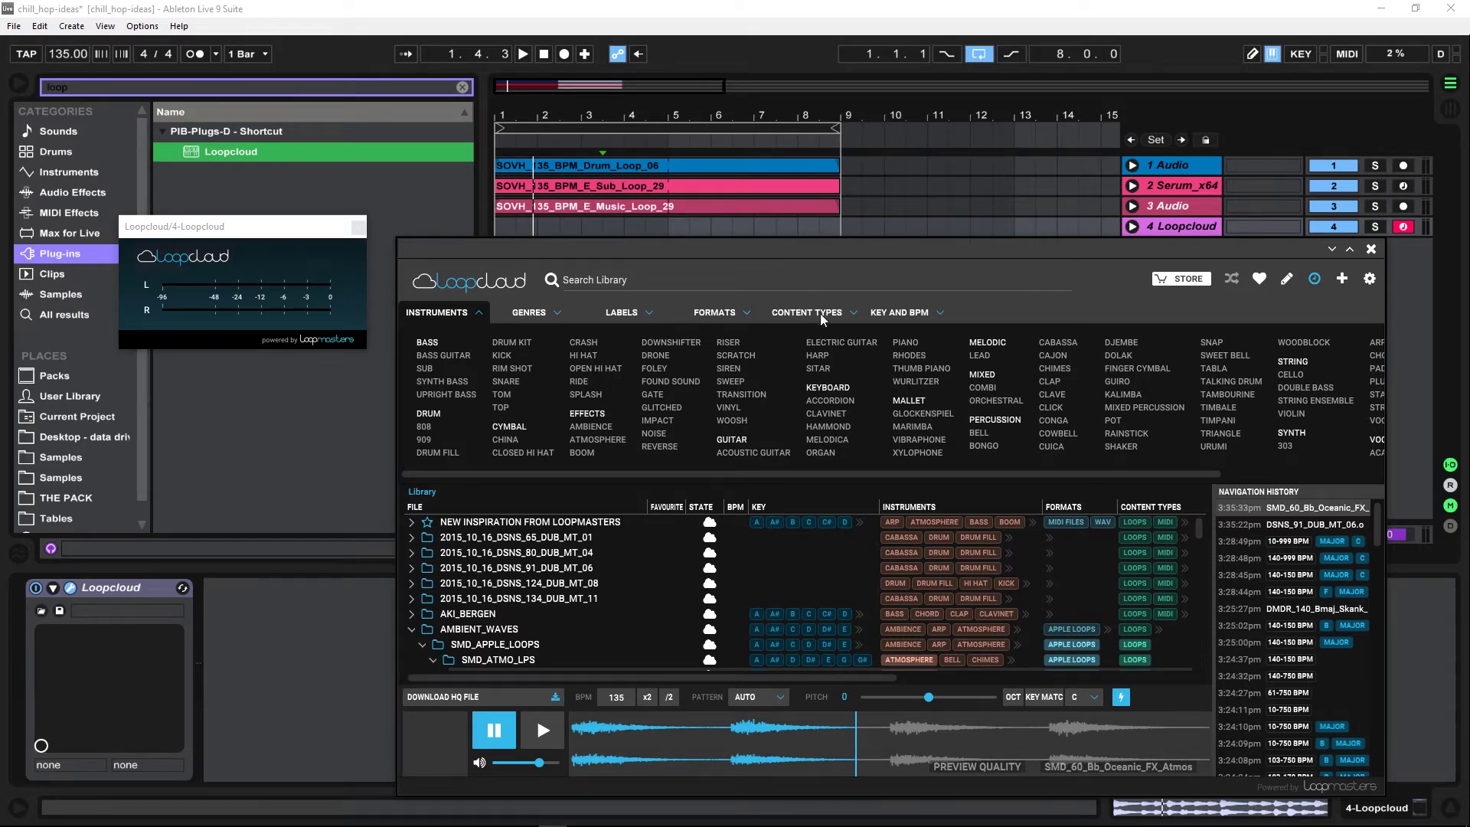
{"action": "left_click", "coordinate": [876, 310]}
{"action": "left_click_drag", "start_coordinate": [946, 378], "coordinate": [999, 378]}
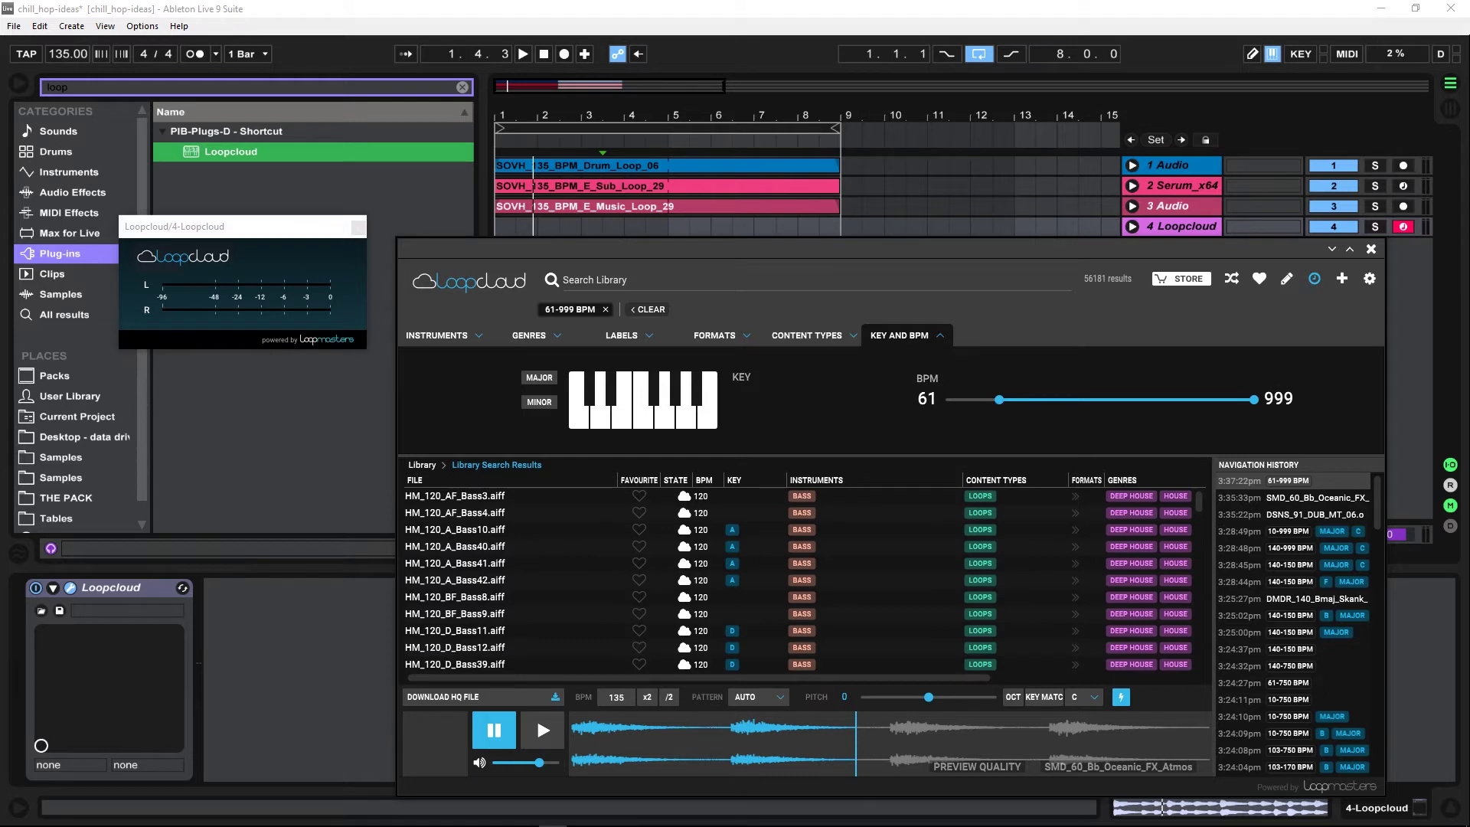
{"action": "double_click", "coordinate": [925, 399]}
{"action": "type", "text": "130"}
{"action": "key", "text": "Return"}
{"action": "double_click", "coordinate": [1277, 399]}
{"action": "key", "text": "Return"}
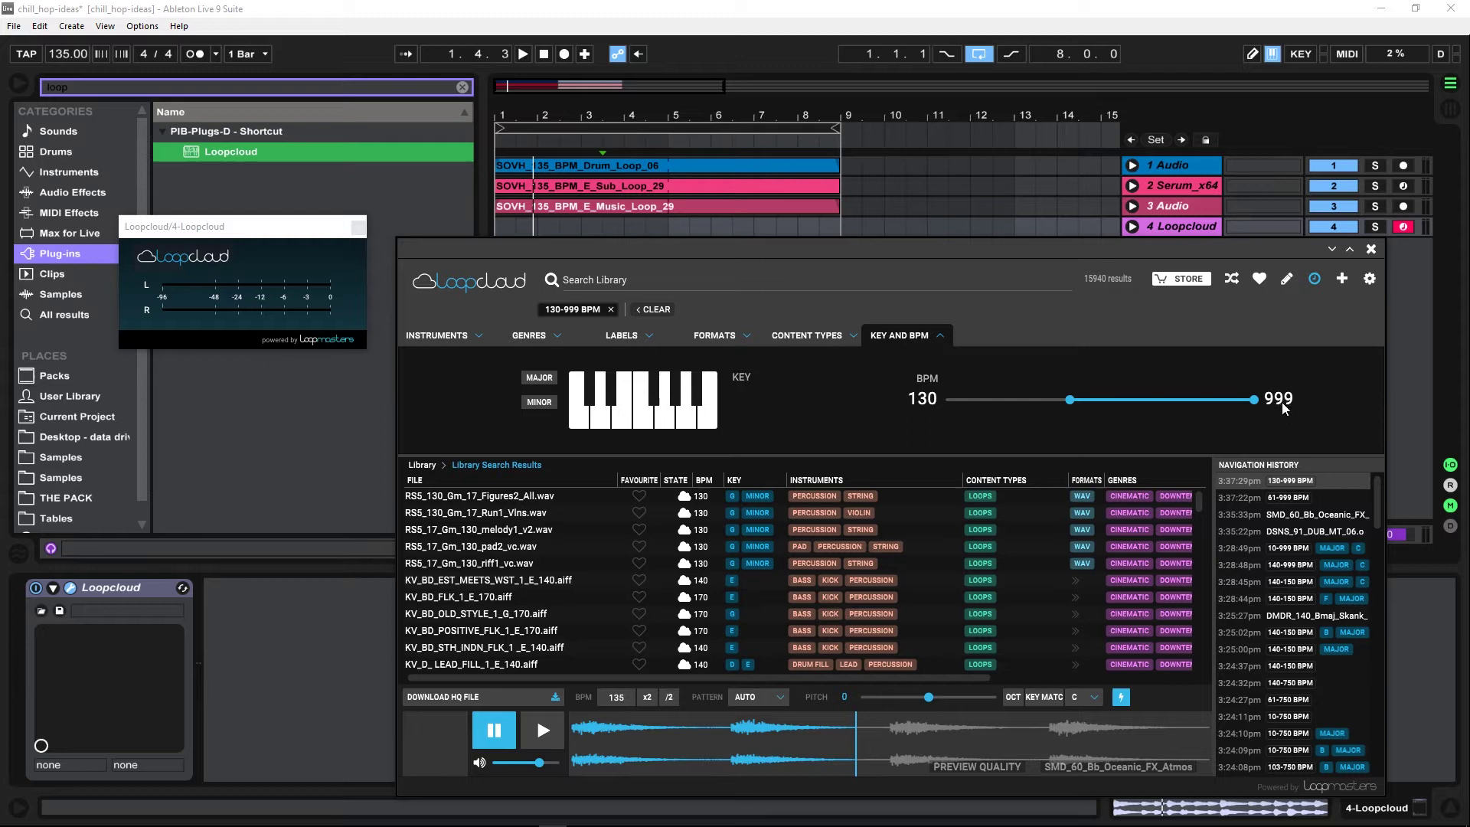
{"action": "double_click", "coordinate": [1287, 401]}
{"action": "type", "text": "140"}
{"action": "key", "text": "Return"}
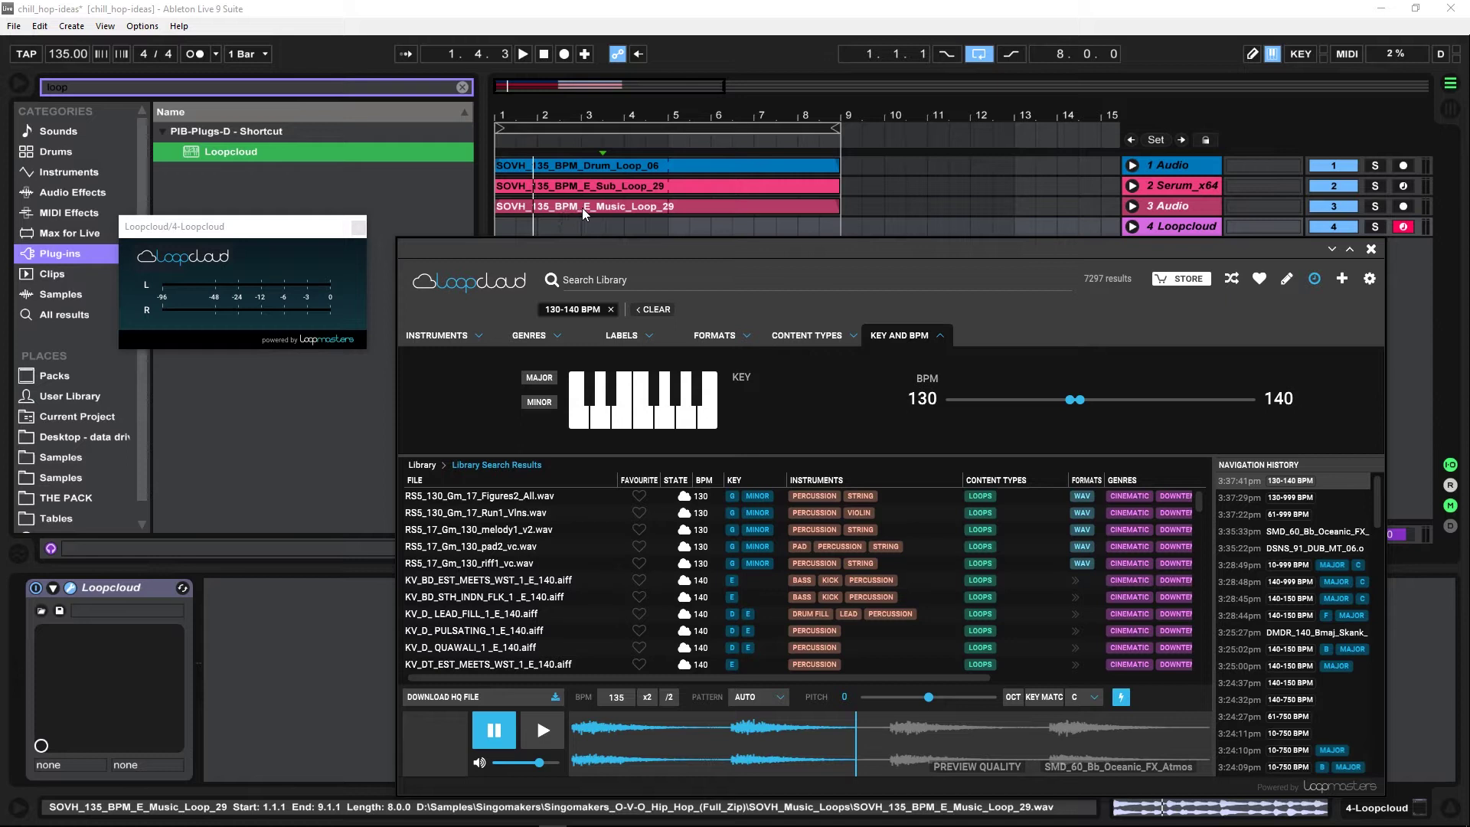
Switch to Ableton Live, search the Samples folder for "E maj" and expand the results down to DP2_SYNTH_&_INST_HITS
{"action": "left_click_drag", "start_coordinate": [220, 227], "coordinate": [549, 229]}
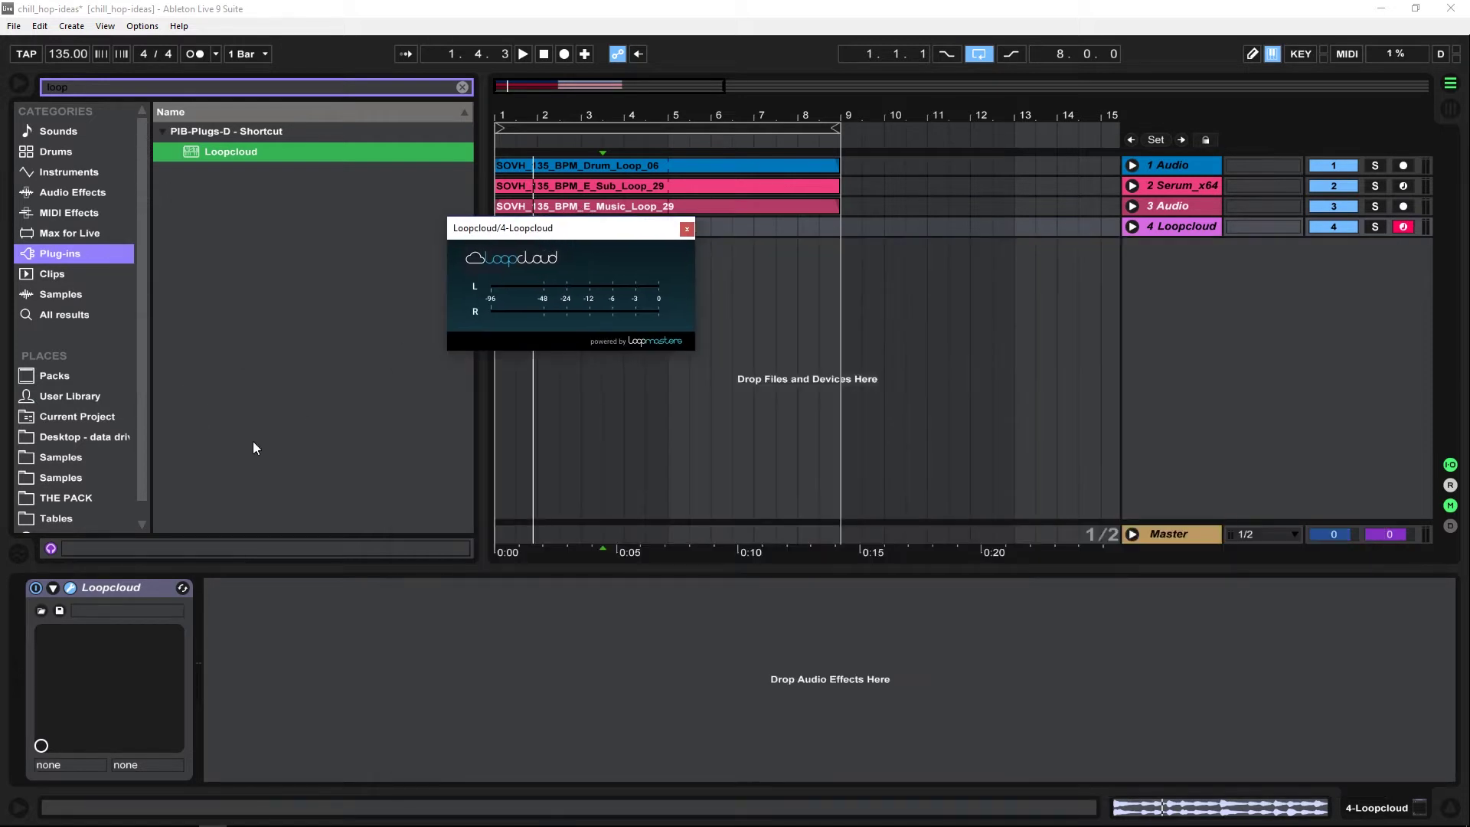
{"action": "left_click", "coordinate": [42, 457]}
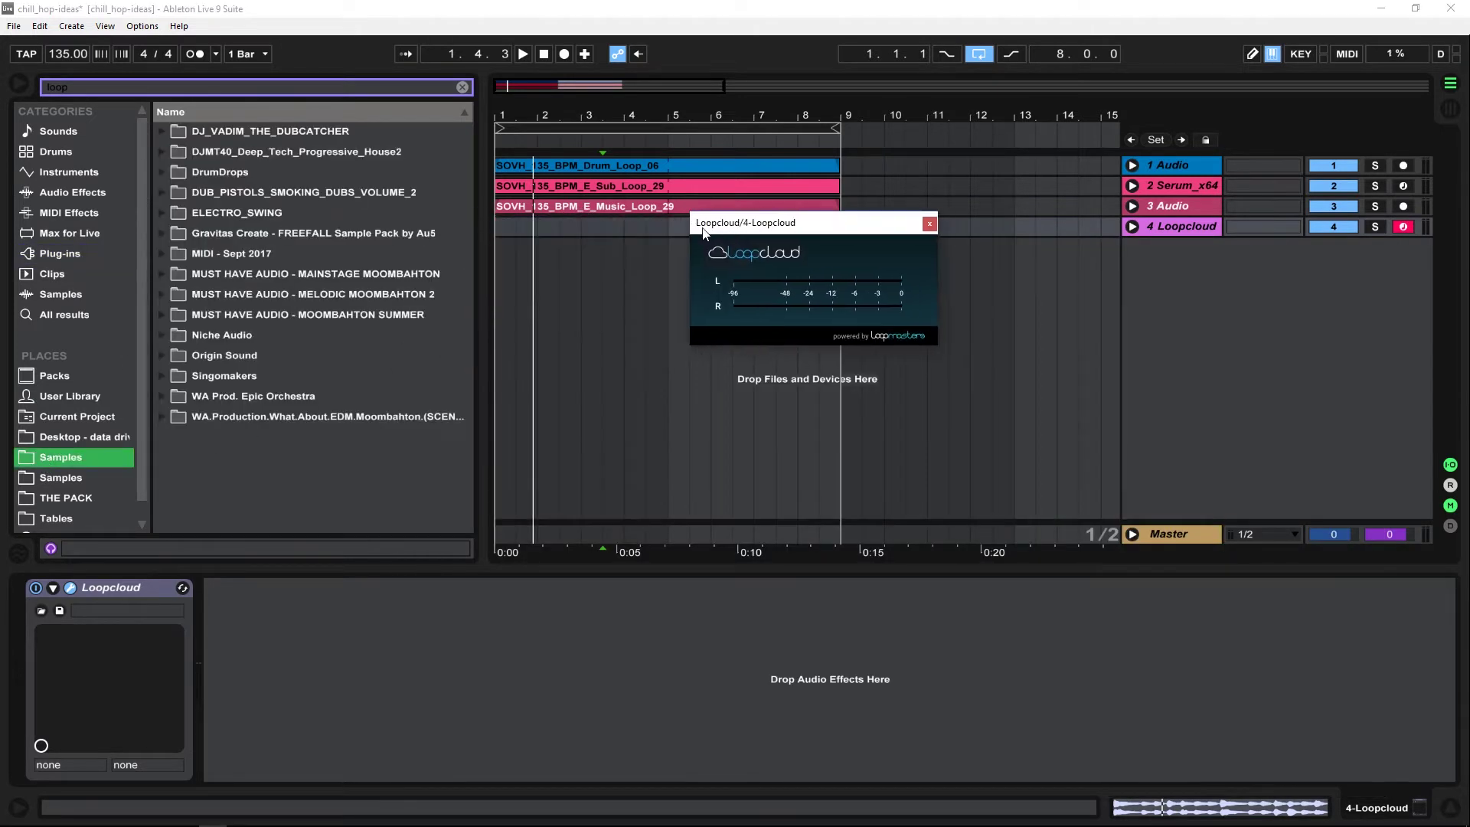
{"action": "left_click", "coordinate": [463, 86]}
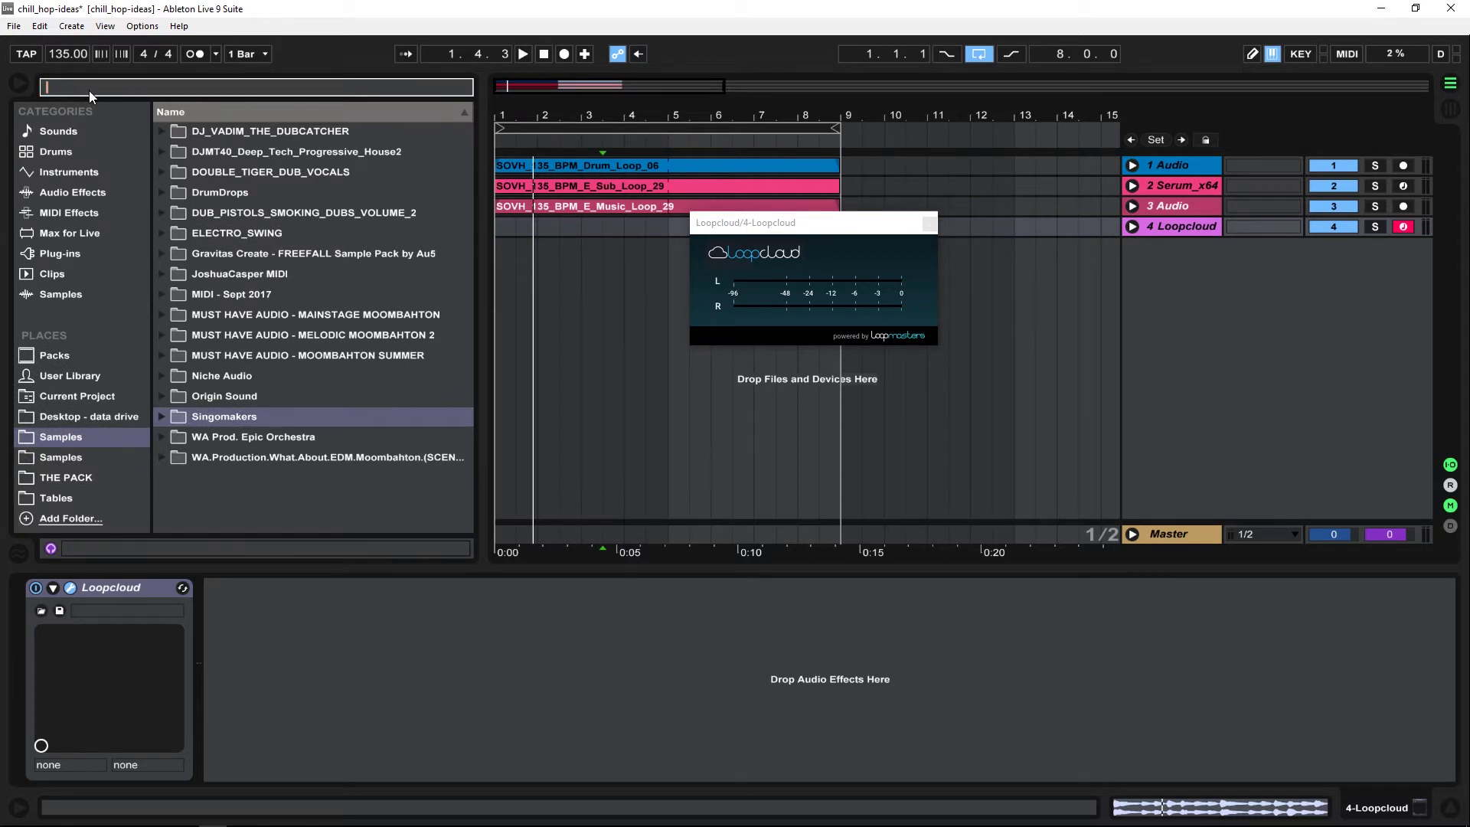
{"action": "type", "text": "EW"}
{"action": "key", "text": "BackSpace"}
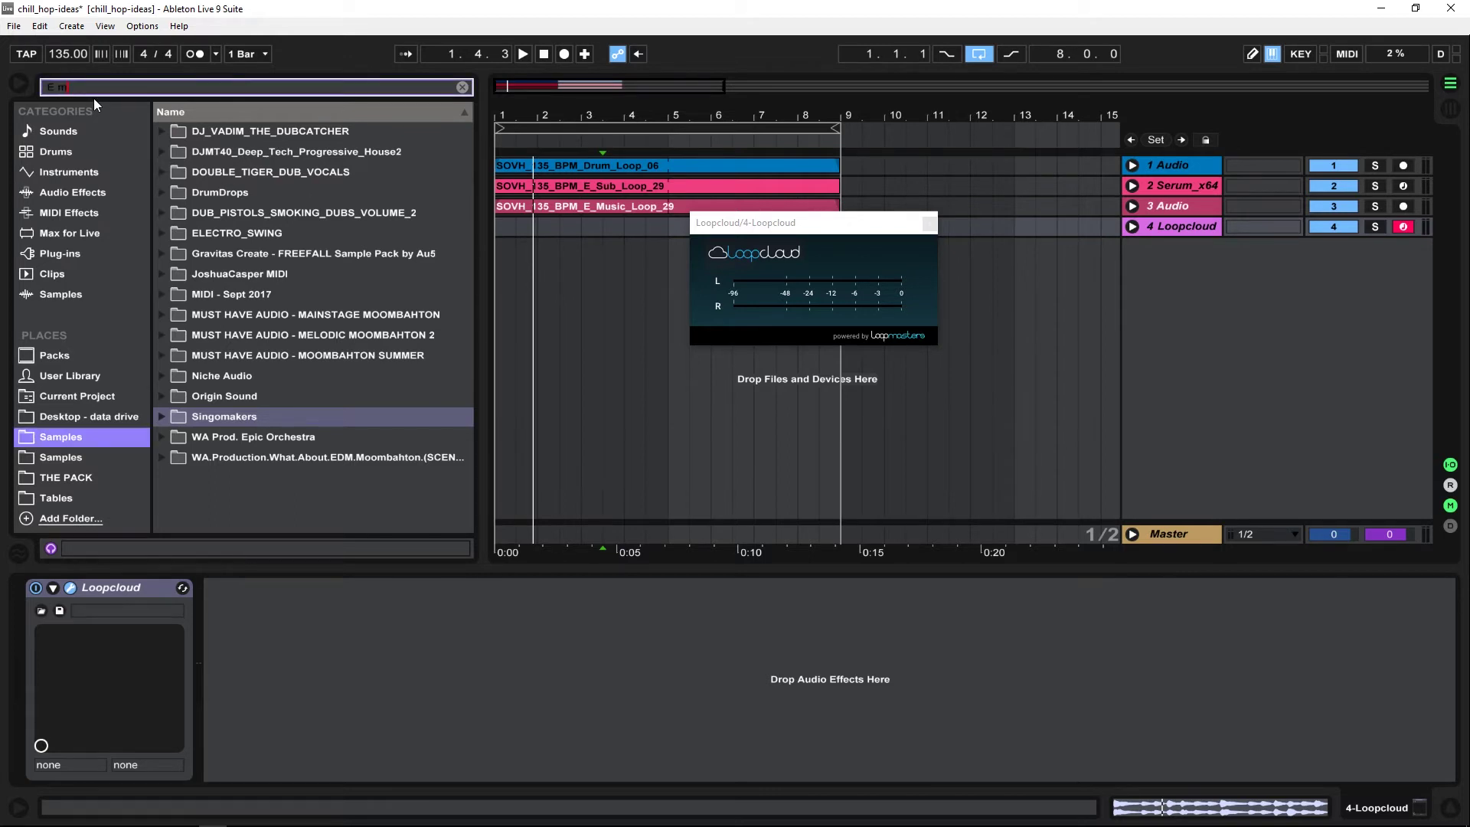
{"action": "type", "text": "aj"}
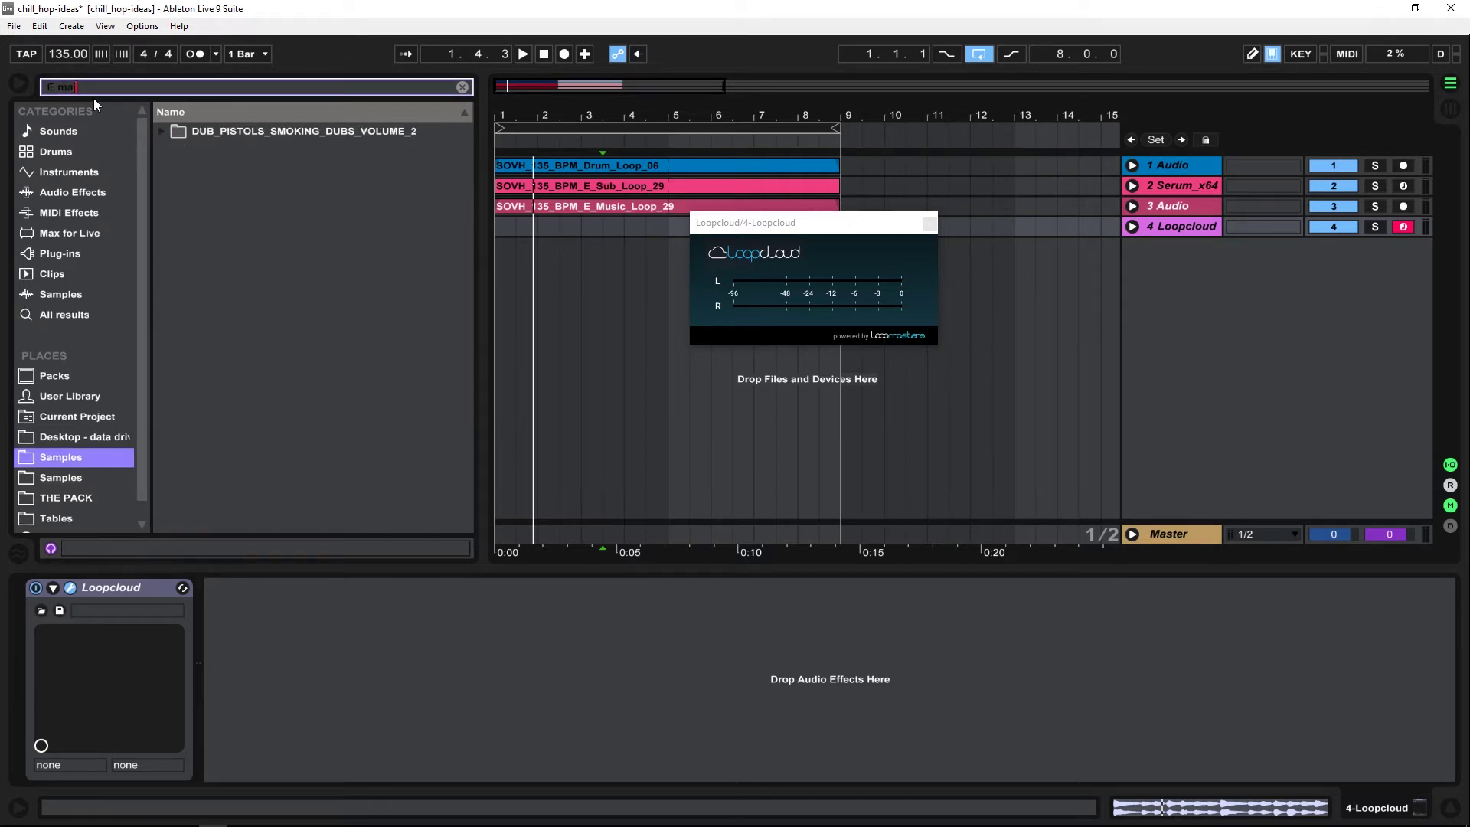
{"action": "left_click", "coordinate": [169, 131]}
{"action": "left_click", "coordinate": [182, 159]}
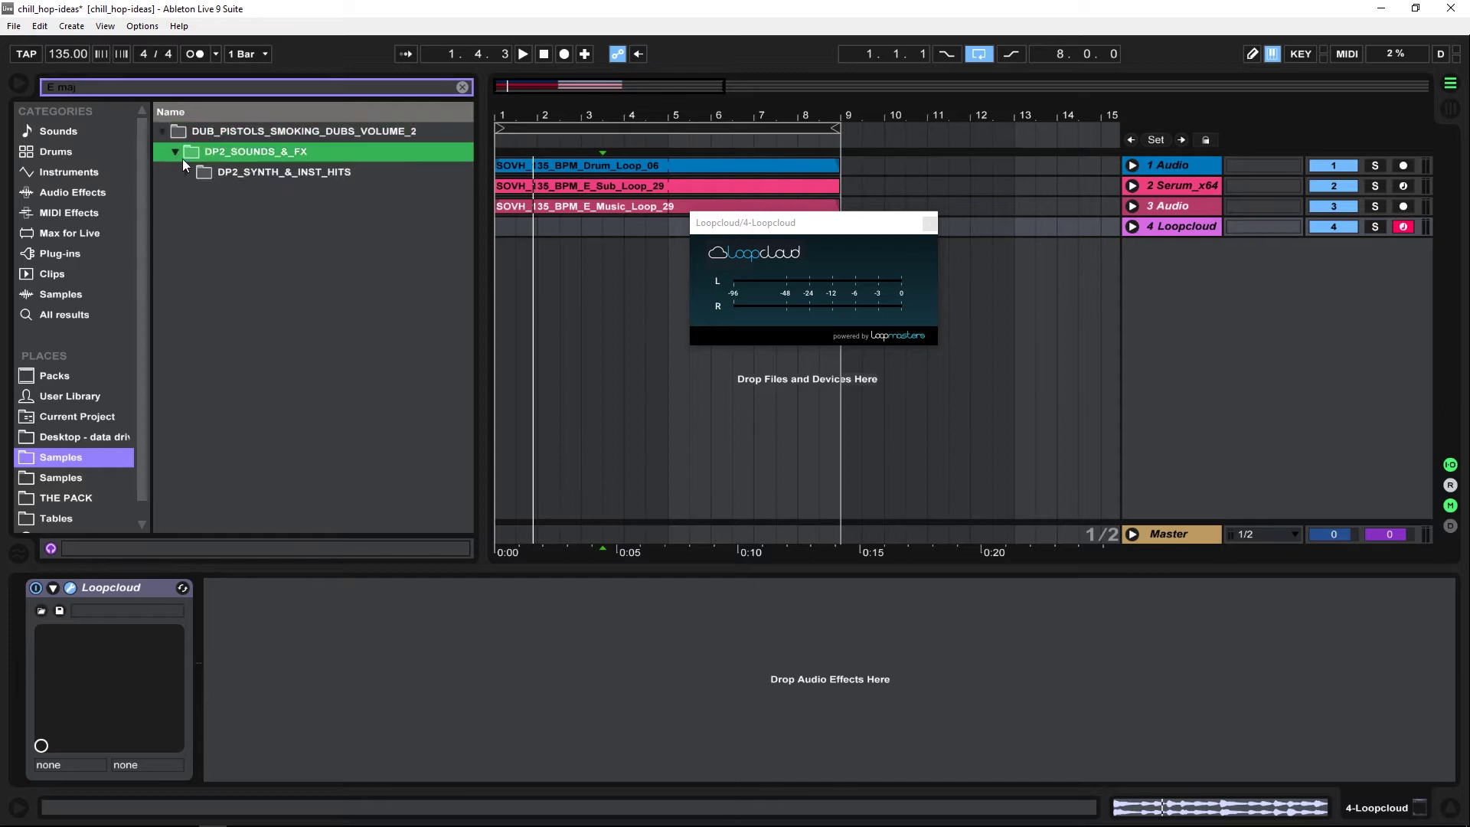
{"action": "left_click", "coordinate": [190, 171]}
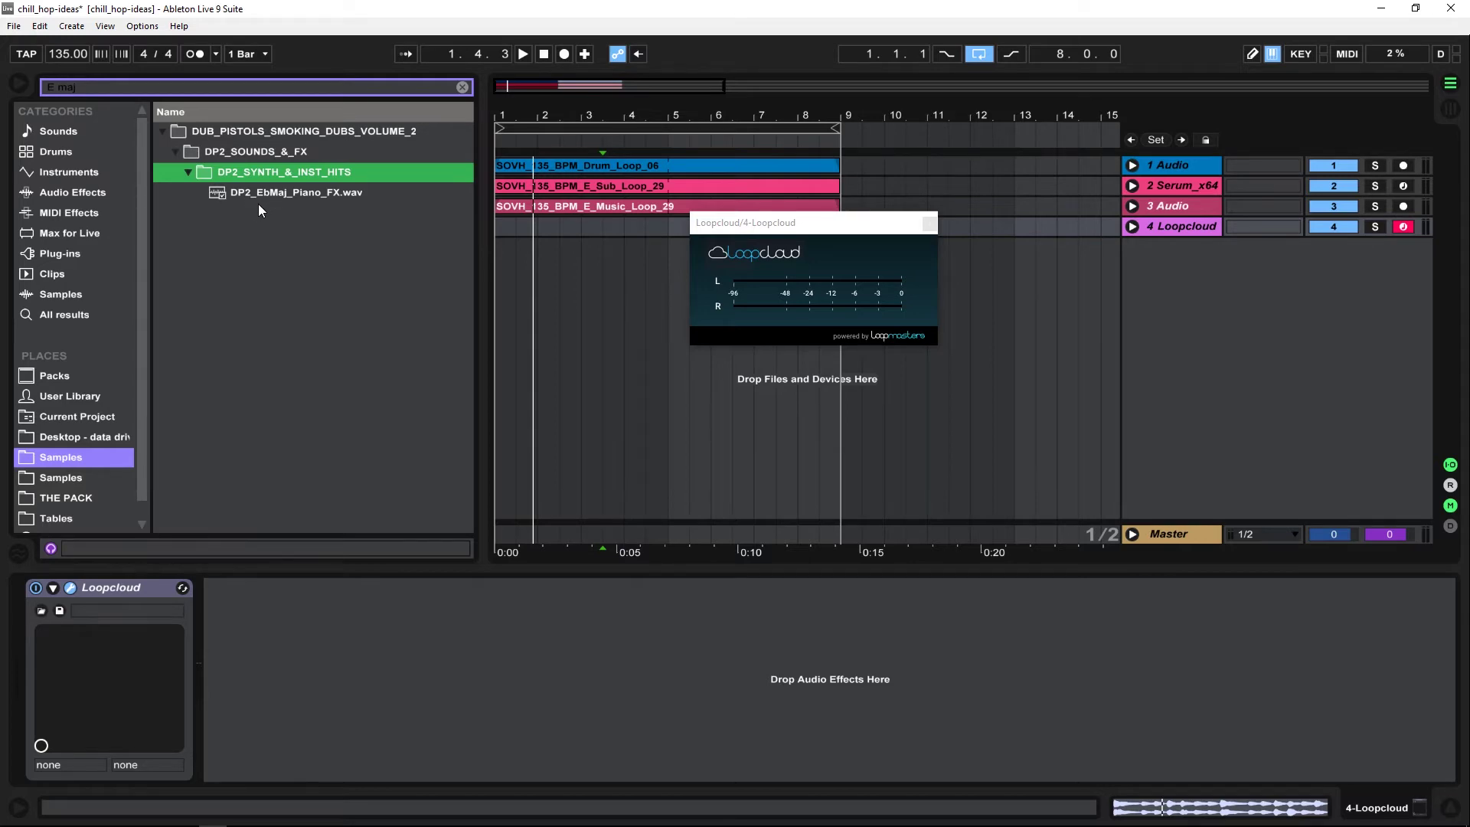
Return to Loopcloud and narrow the 130–140 BPM results to the key of E major
{"action": "mouse_move", "coordinate": [620, 804]}
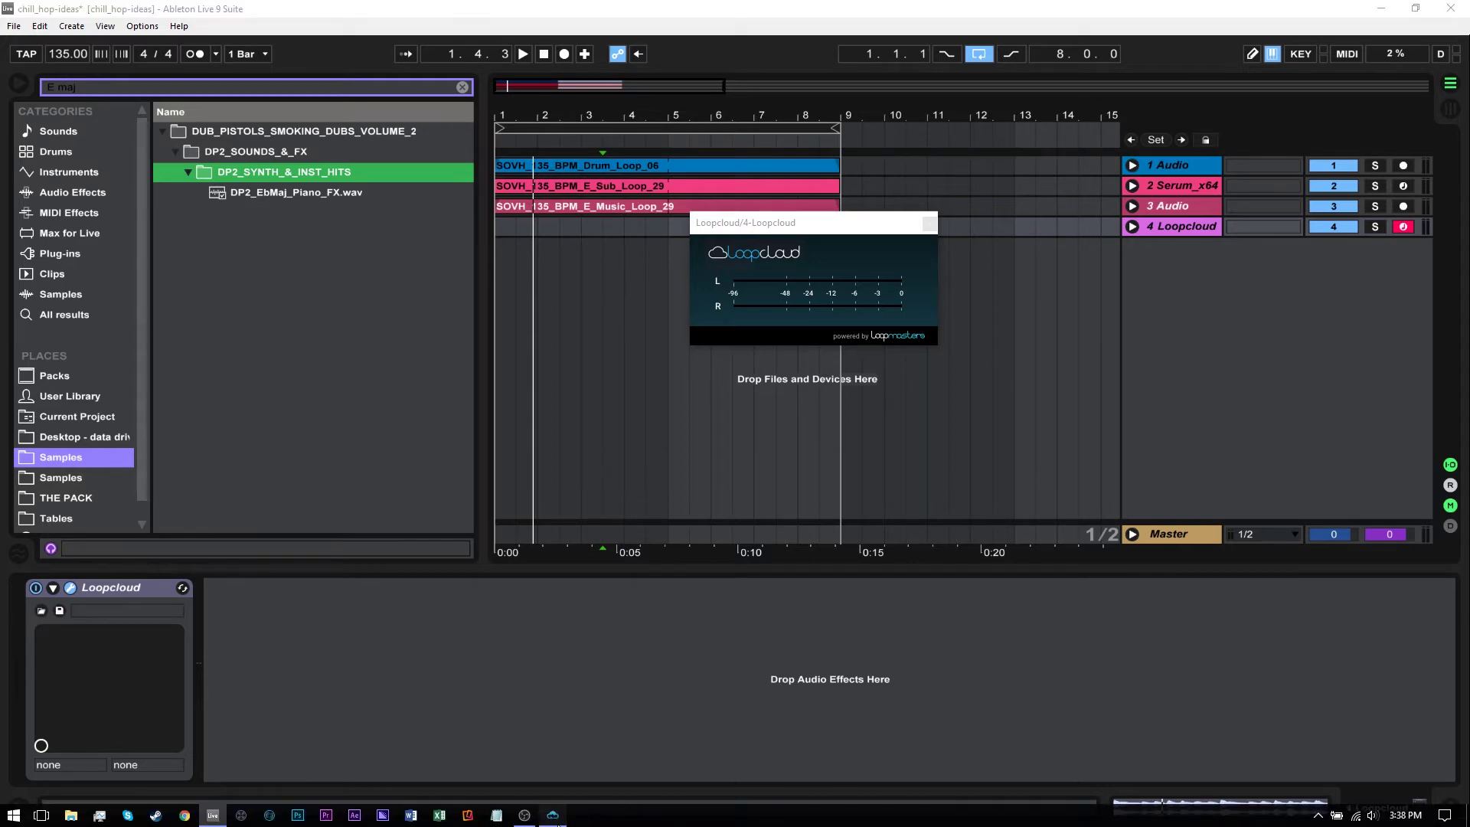
{"action": "left_click", "coordinate": [553, 815]}
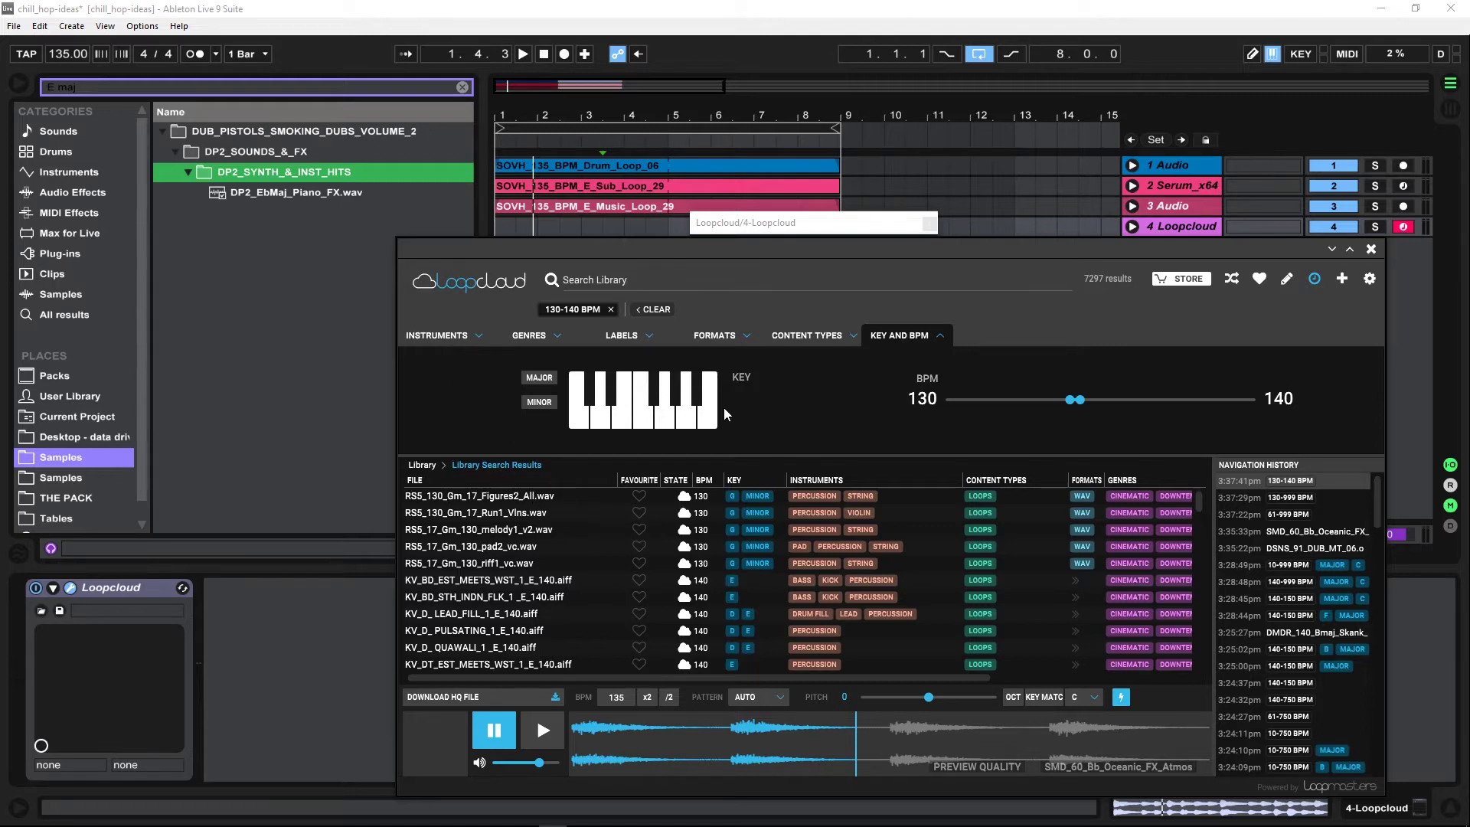
{"action": "left_click", "coordinate": [539, 378]}
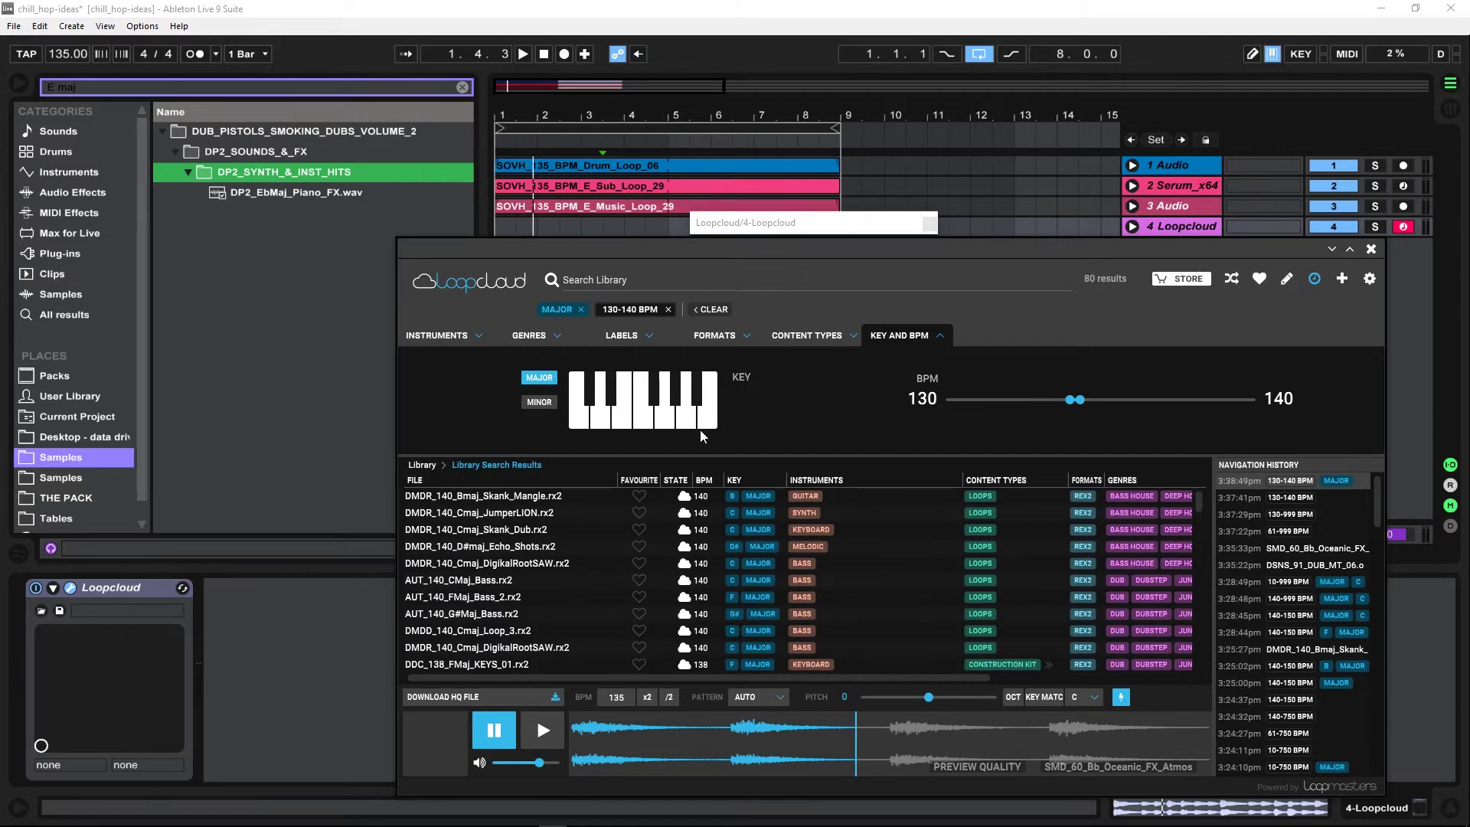
{"action": "left_click", "coordinate": [622, 422]}
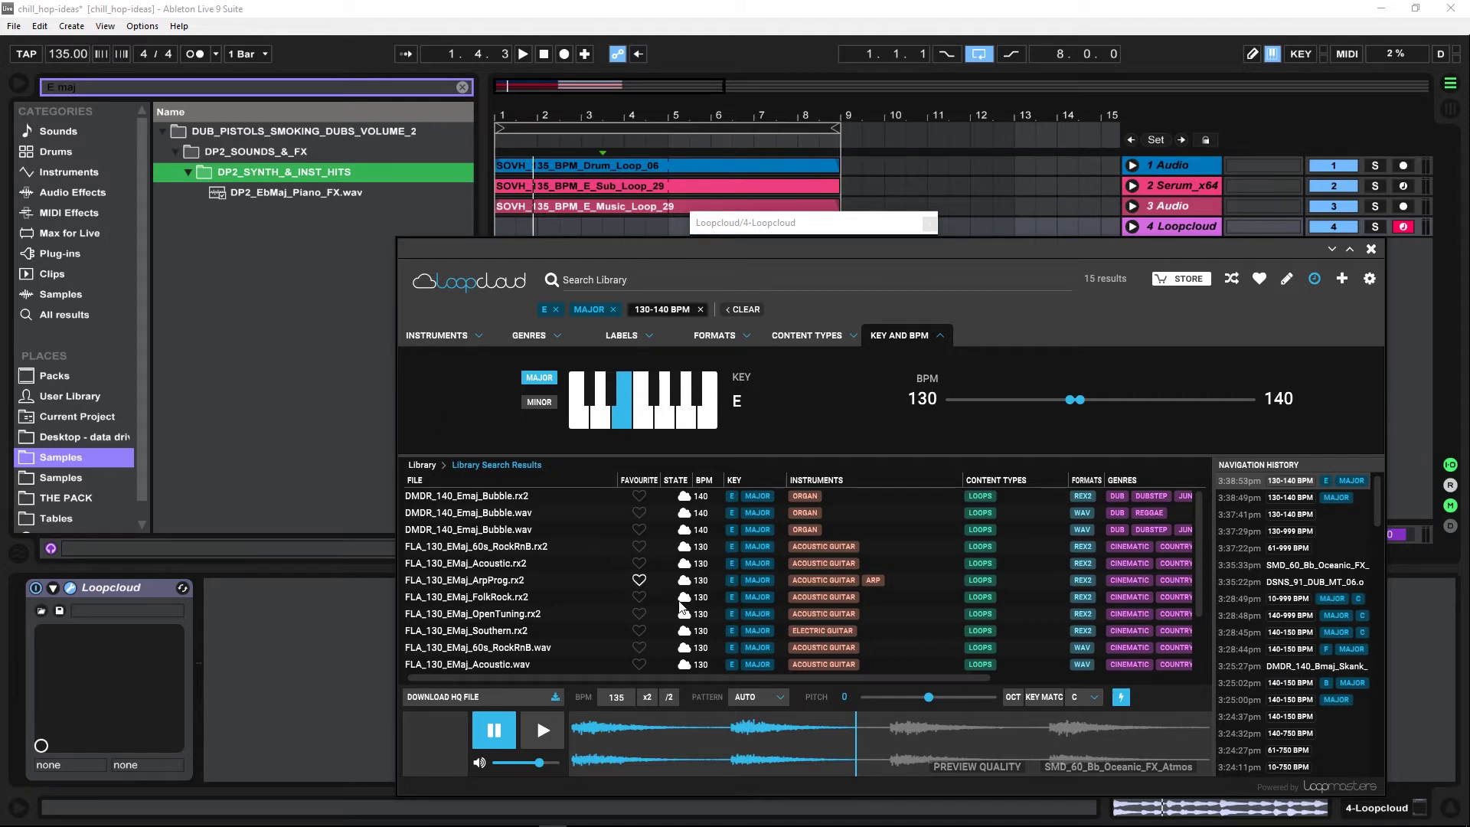
{"action": "scroll", "coordinate": [770, 605], "scroll_direction": "down", "scroll_amount": 2}
{"action": "scroll", "coordinate": [771, 611], "scroll_direction": "up", "scroll_amount": 2}
Preview FLA_130_EMaj_Acoustic.rx2 in Loopcloud while the Ableton arrangement plays, then pause the preview
{"action": "left_click", "coordinate": [481, 563]}
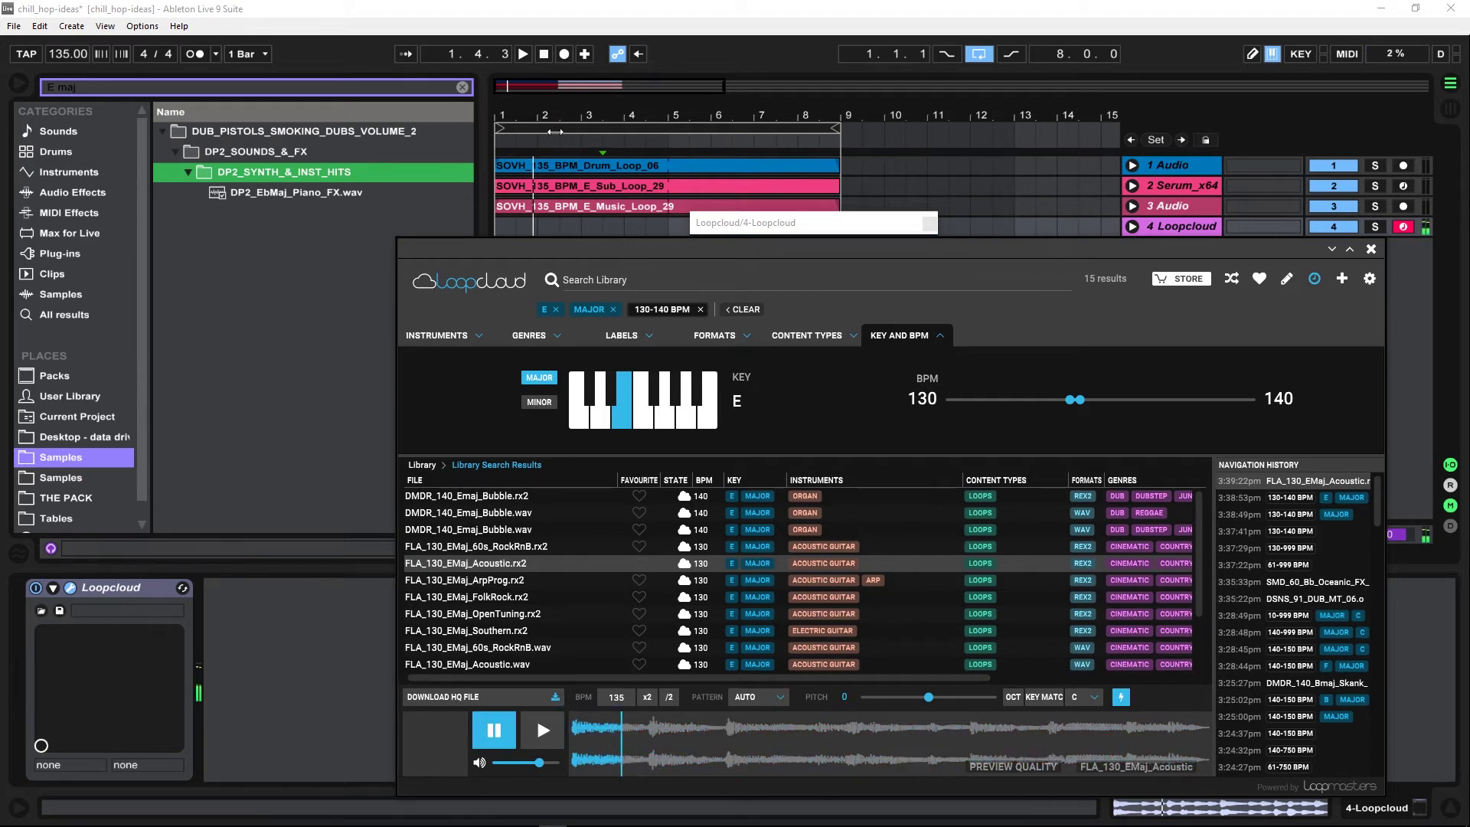
{"action": "left_click", "coordinate": [562, 159]}
{"action": "key", "text": "space"}
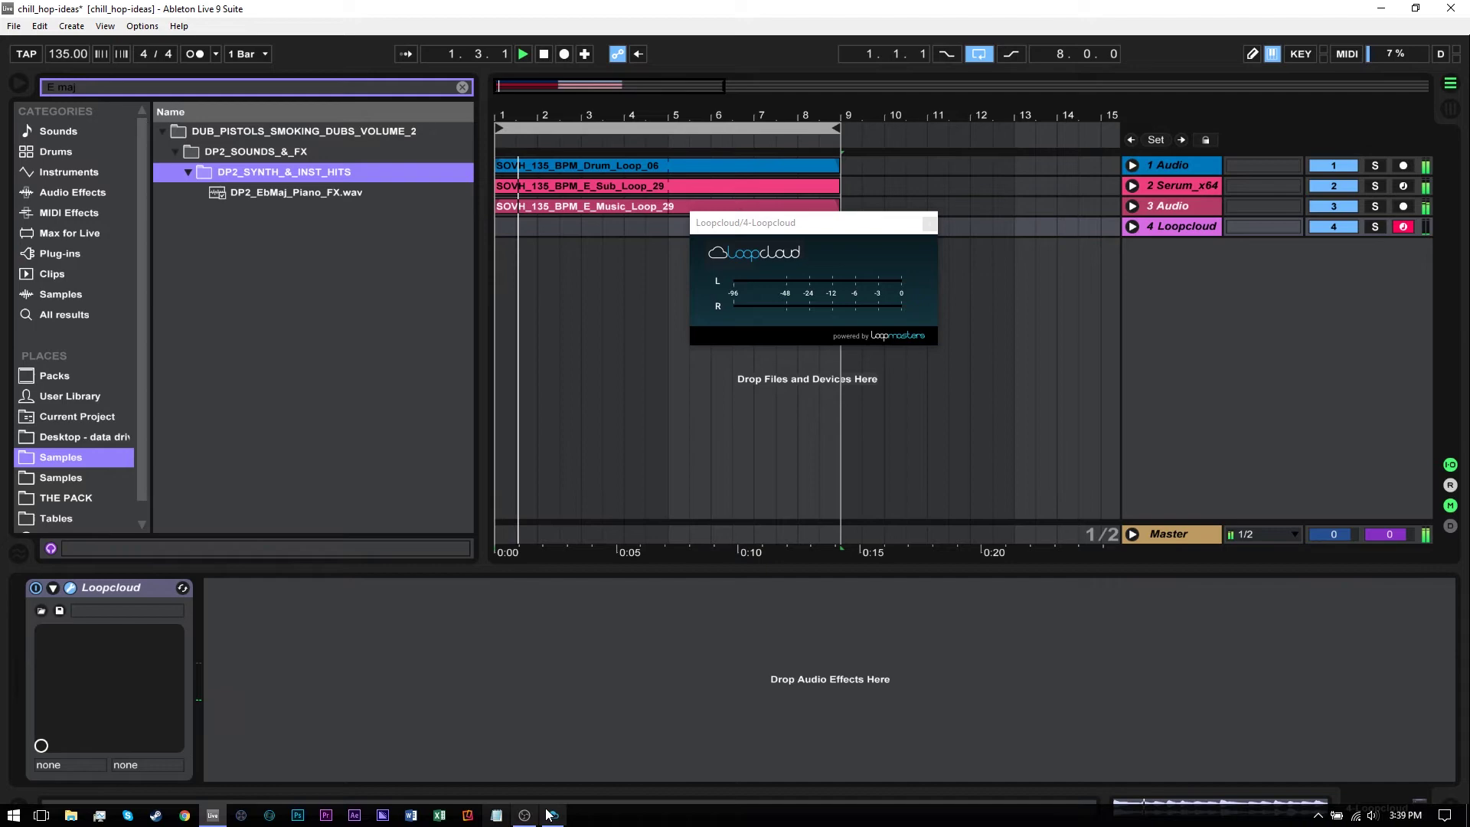
{"action": "left_click", "coordinate": [554, 816]}
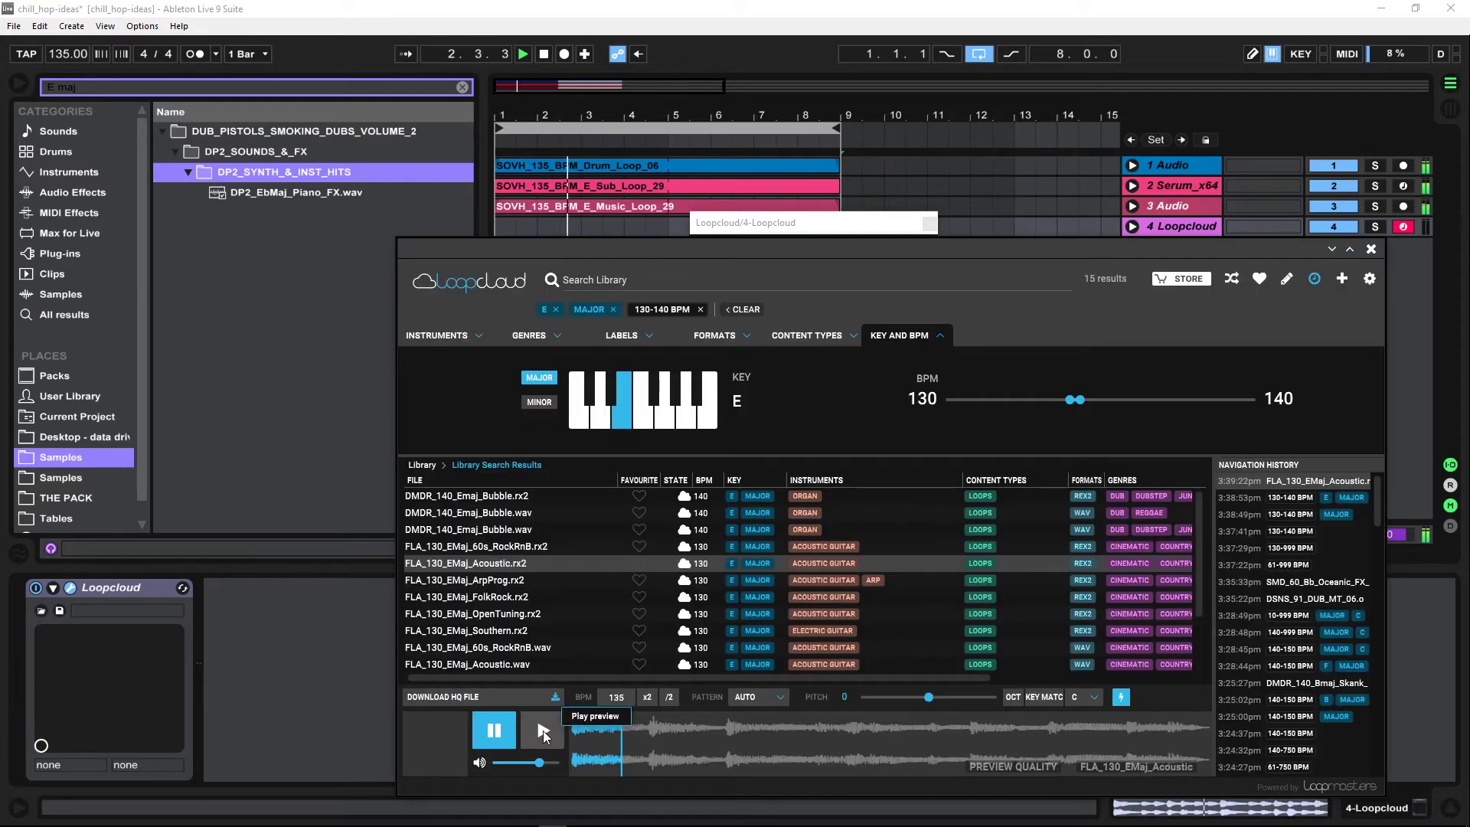
{"action": "left_click", "coordinate": [543, 730]}
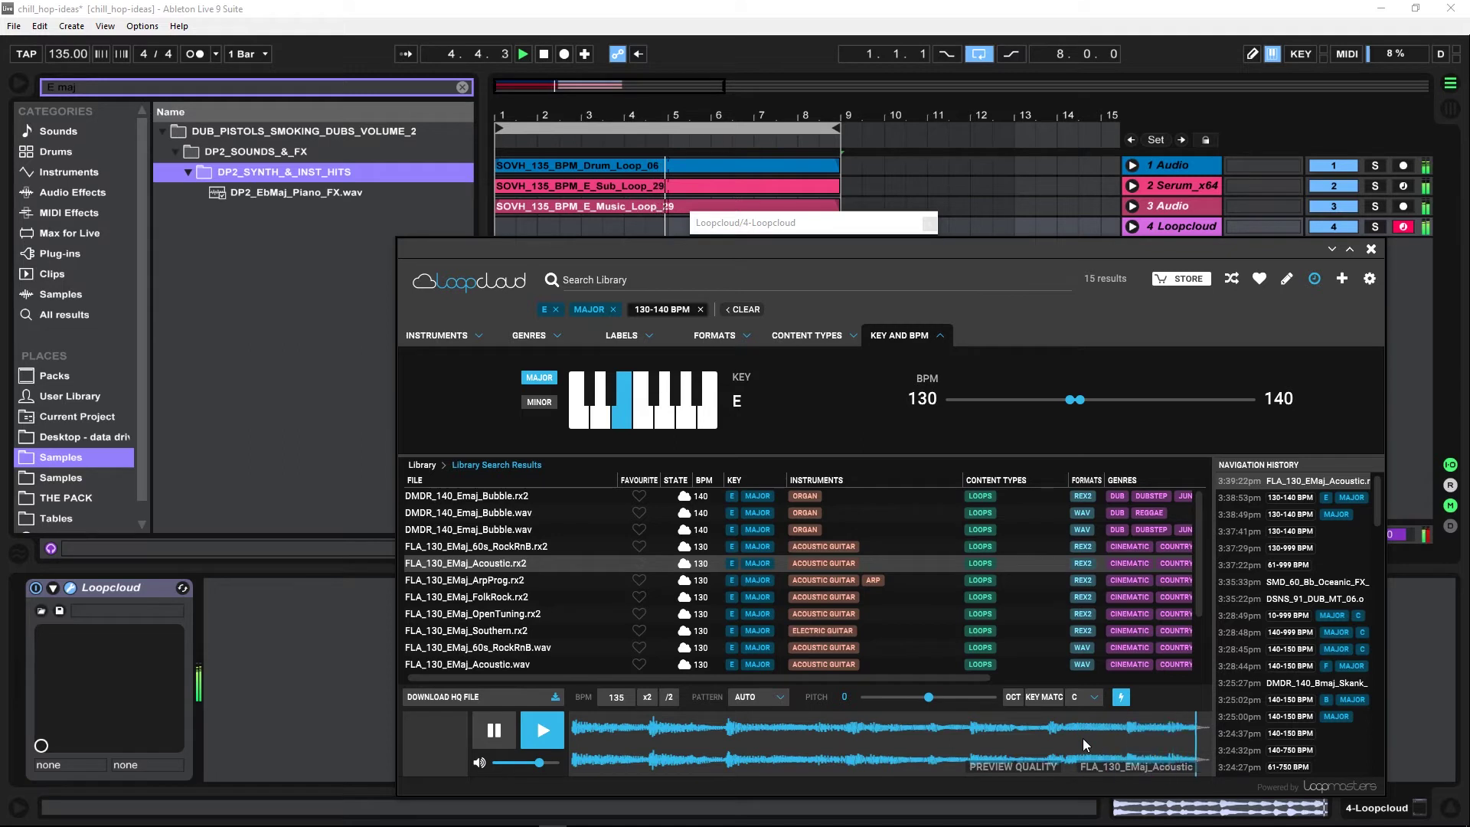
{"action": "left_click", "coordinate": [494, 731]}
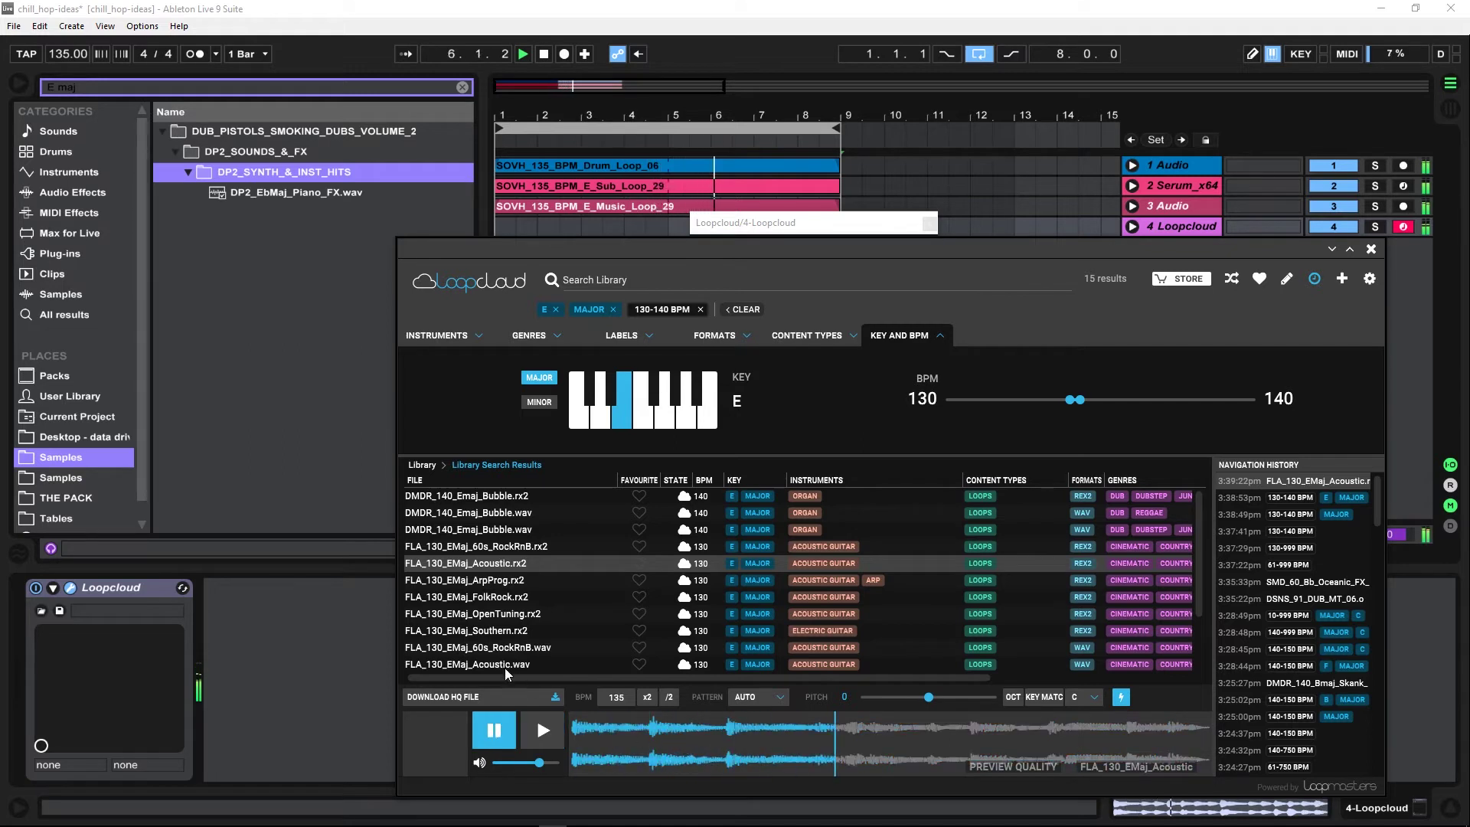
Restart the Ableton arrangement from bar 1 and preview FLA_130_EMaj_FolkRock.rx2 in Loopcloud alongside it
{"action": "left_click", "coordinate": [469, 173]}
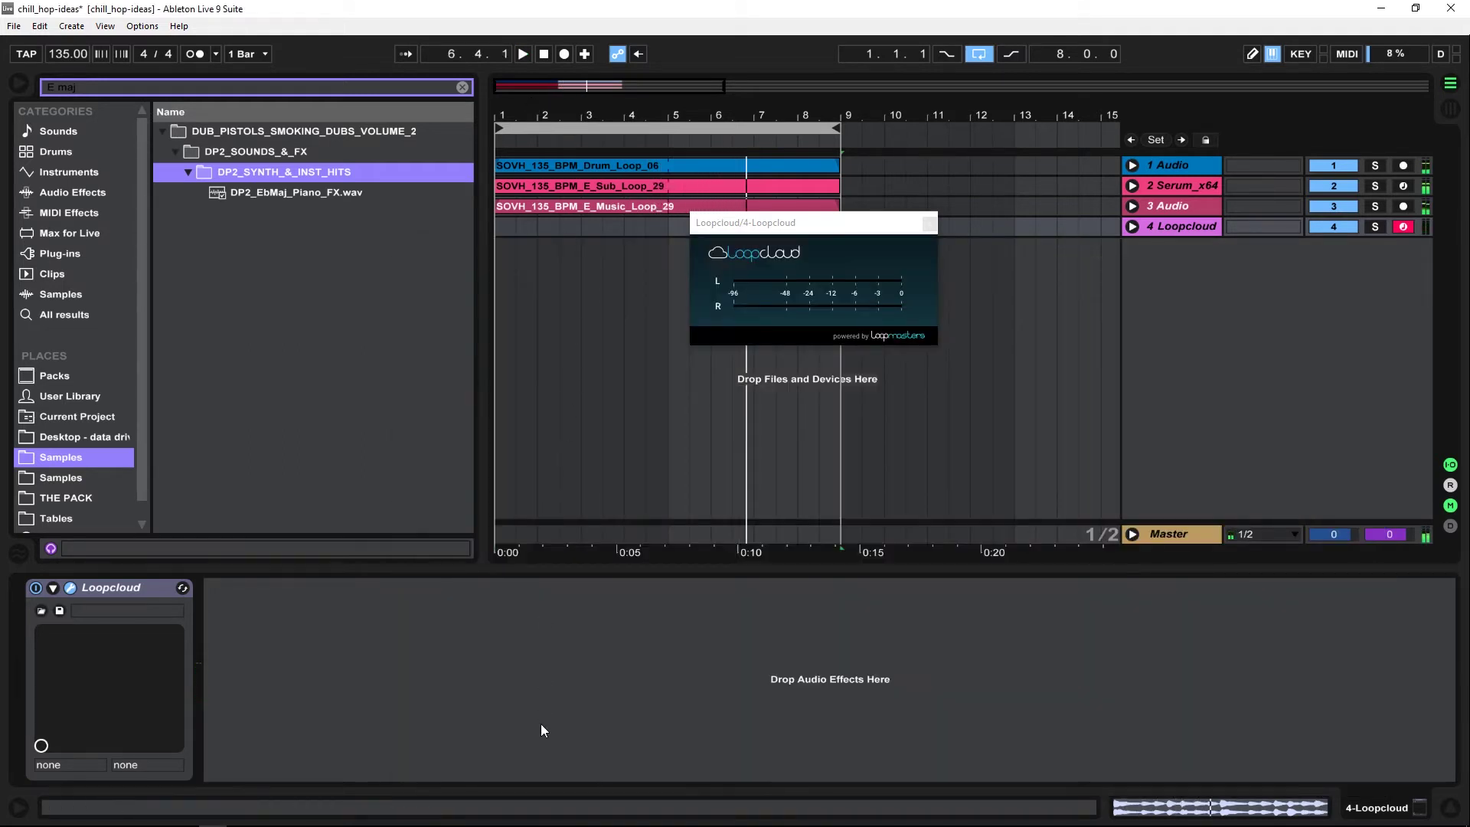
{"action": "left_click", "coordinate": [558, 819]}
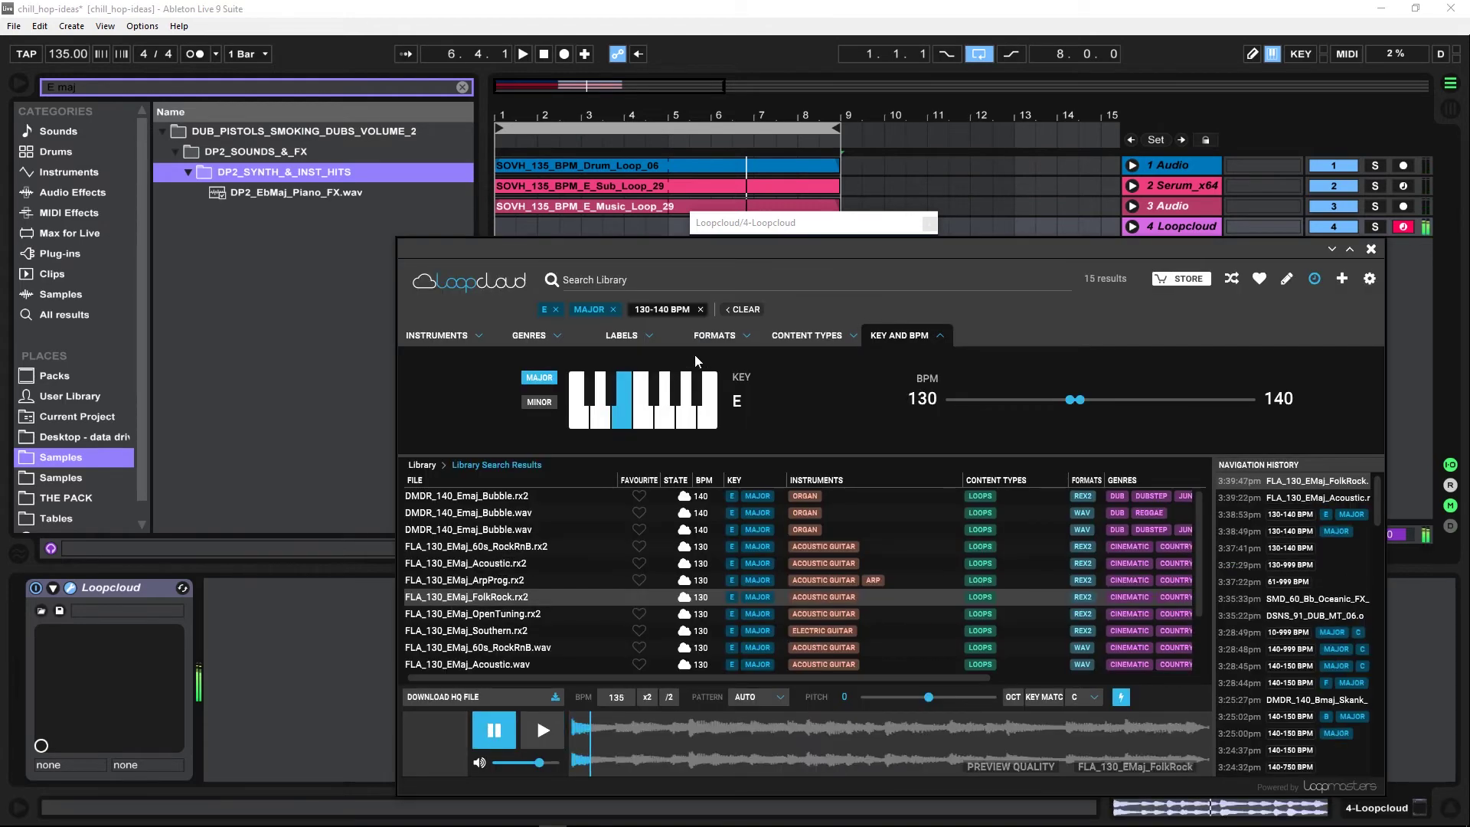
{"action": "left_click", "coordinate": [594, 163]}
{"action": "key", "text": "space"}
{"action": "mouse_move", "coordinate": [580, 818]}
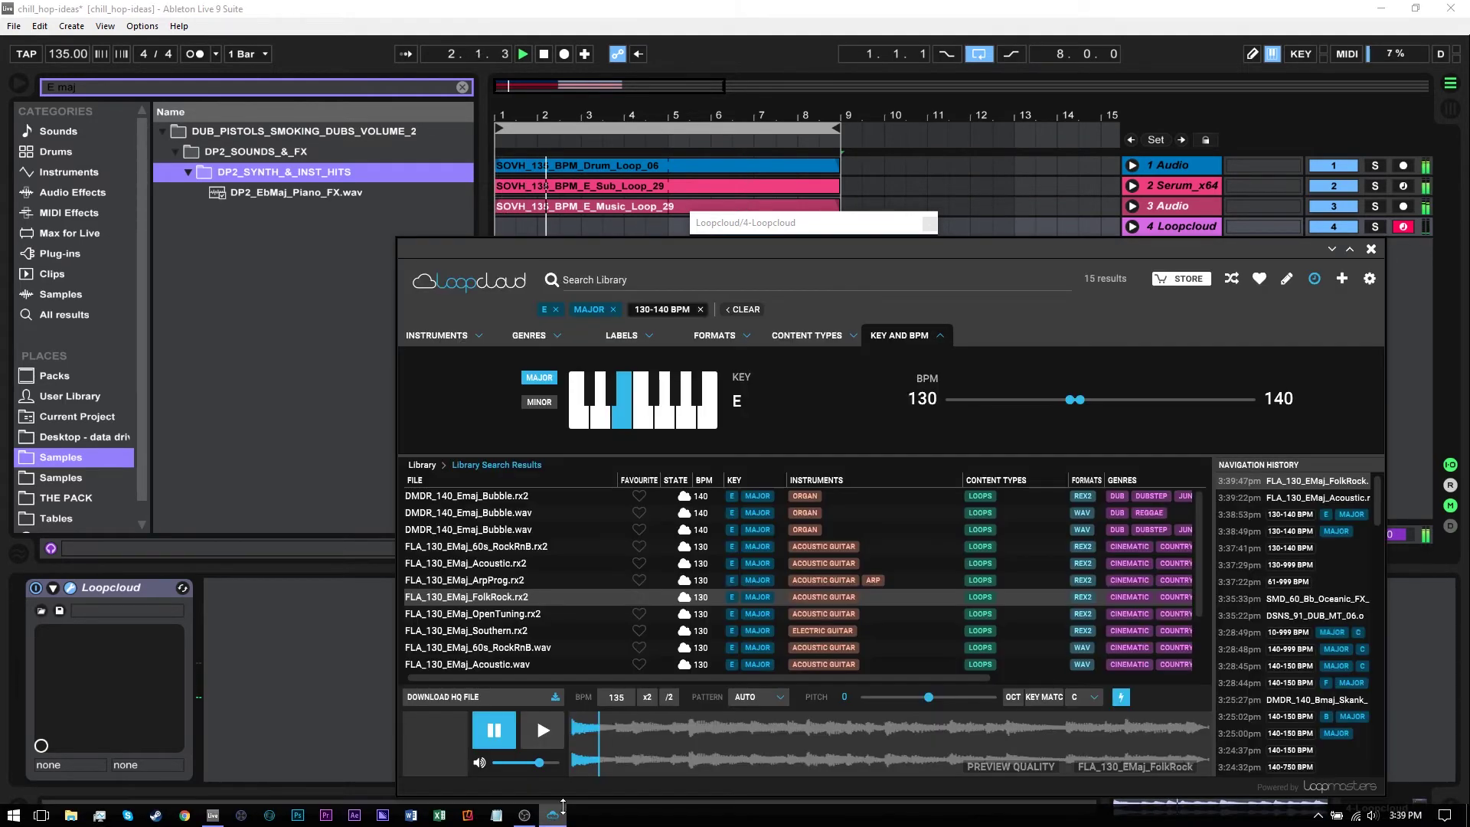
{"action": "left_click", "coordinate": [554, 817]}
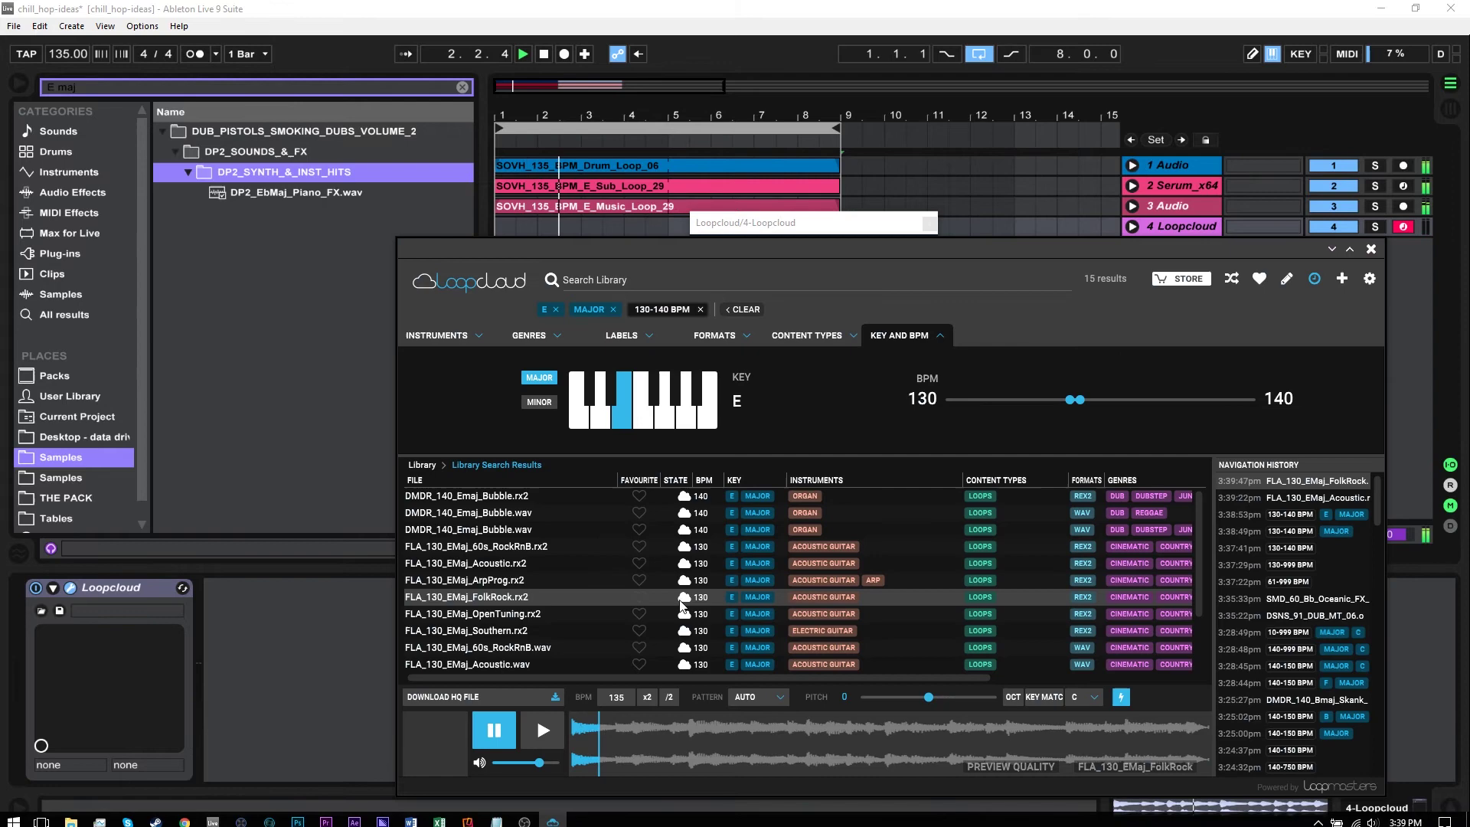
{"action": "left_click", "coordinate": [541, 731]}
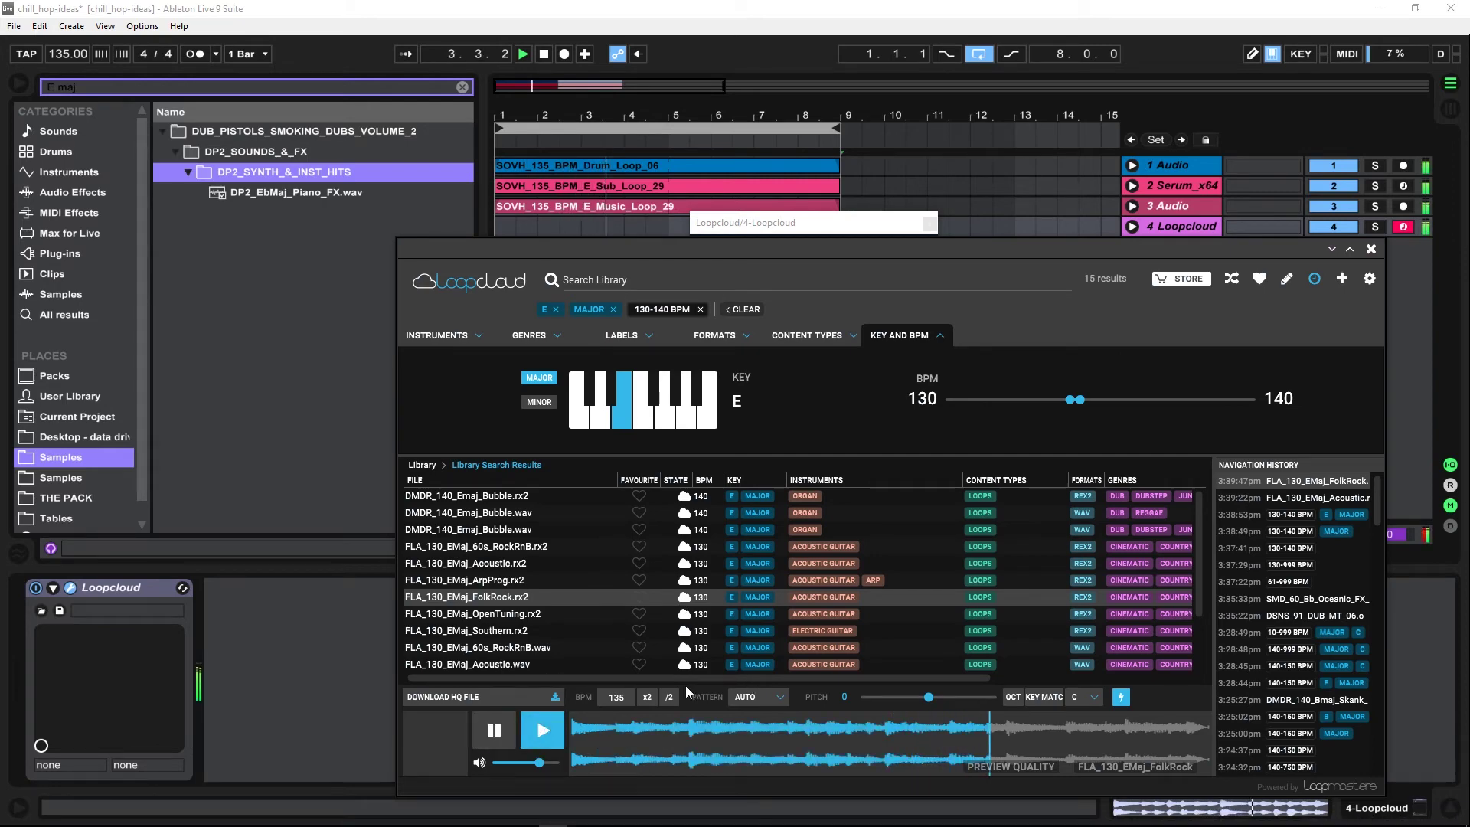
Audition FLA_130_EMaj_Southern.rx2, FLA_130_EMaj_OpenTuning.wav and DMDR_140_Emaj_Bubble.rx2 against the arrangement, then stop all playback
{"action": "left_click", "coordinate": [496, 636]}
{"action": "scroll", "coordinate": [547, 586], "scroll_direction": "down", "scroll_amount": 2}
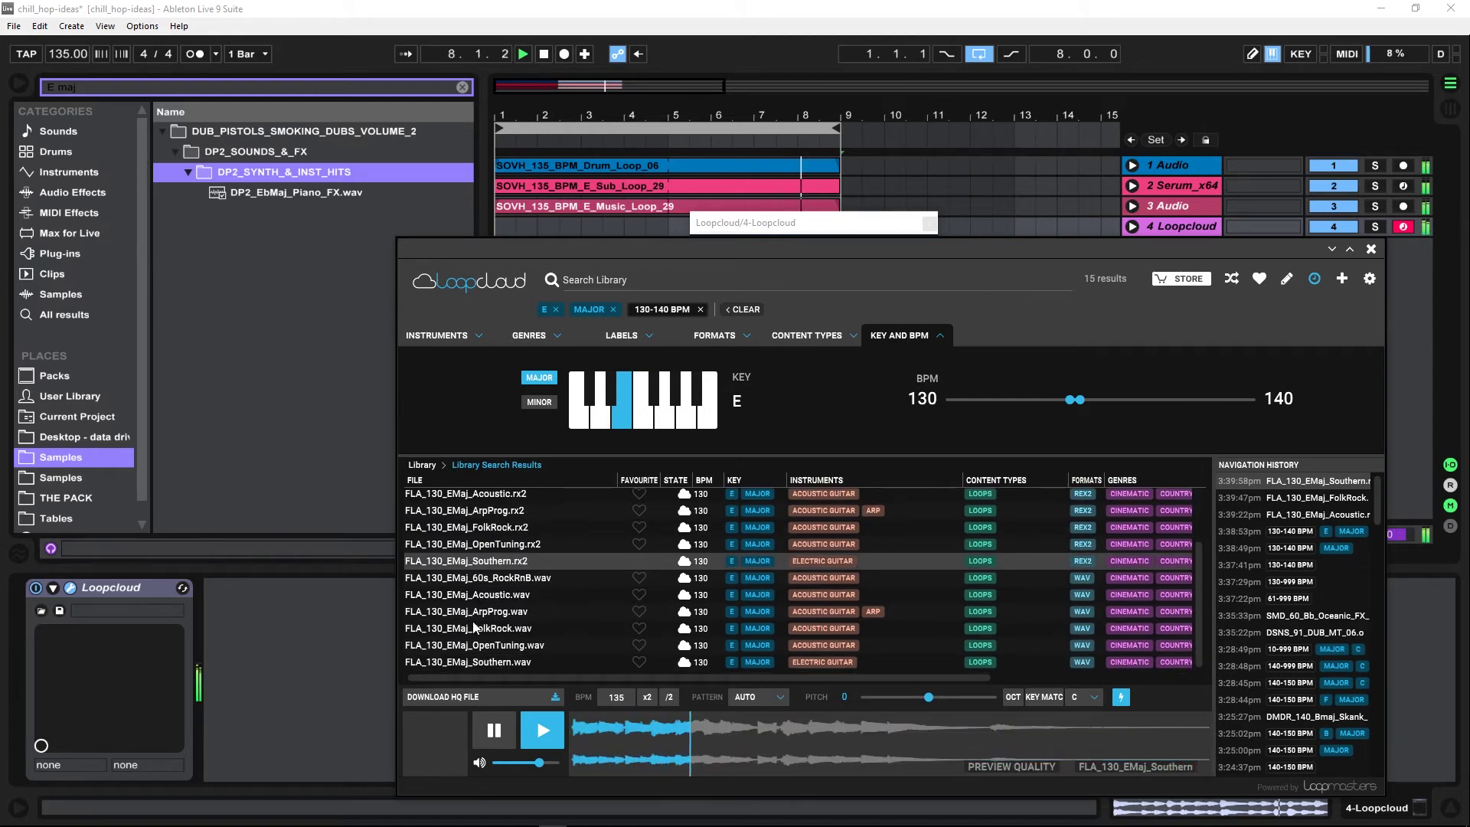
{"action": "left_click", "coordinate": [480, 648]}
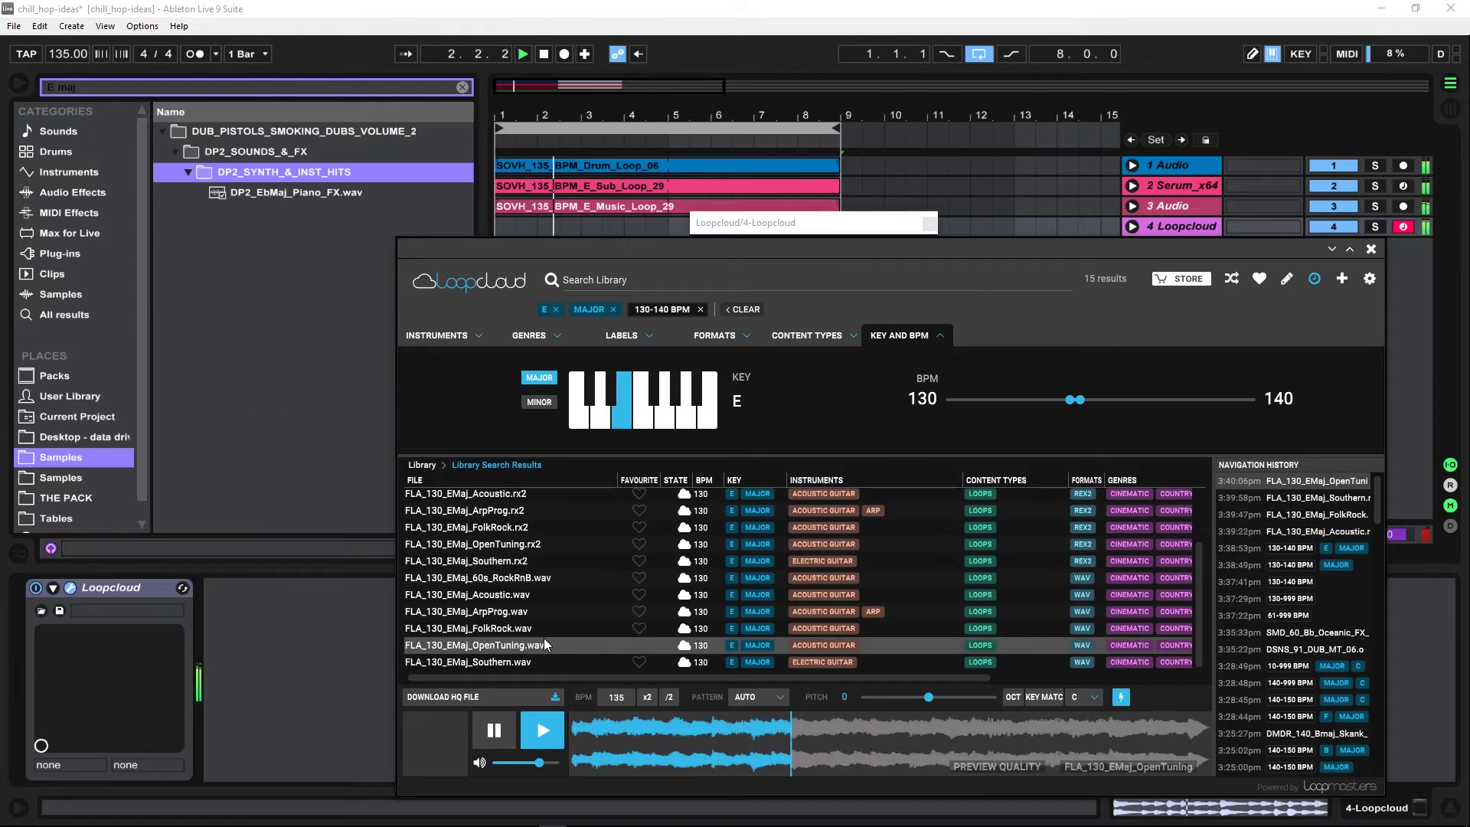
{"action": "scroll", "coordinate": [493, 604], "scroll_direction": "up", "scroll_amount": 2}
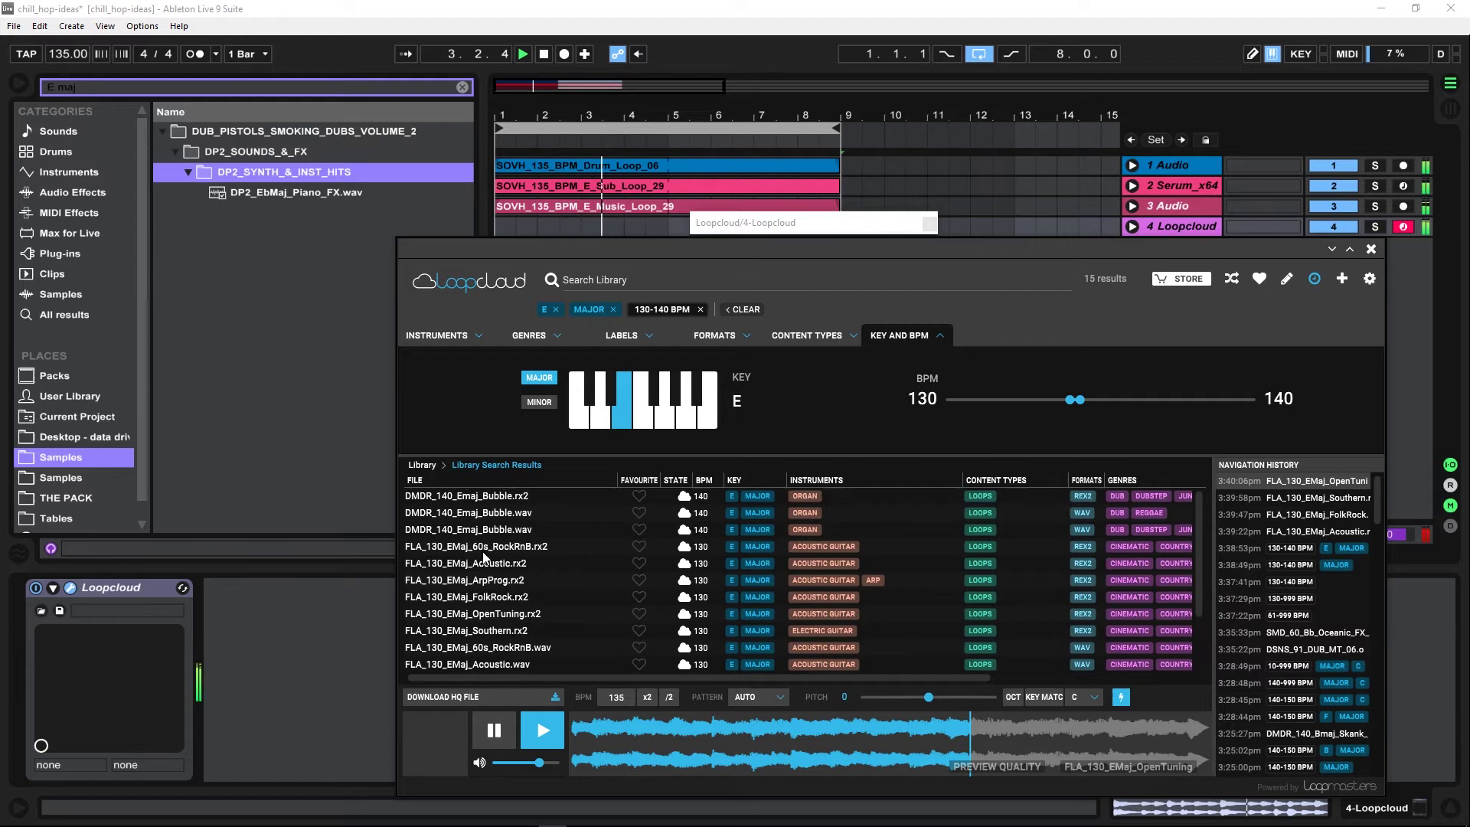
{"action": "left_click", "coordinate": [472, 497]}
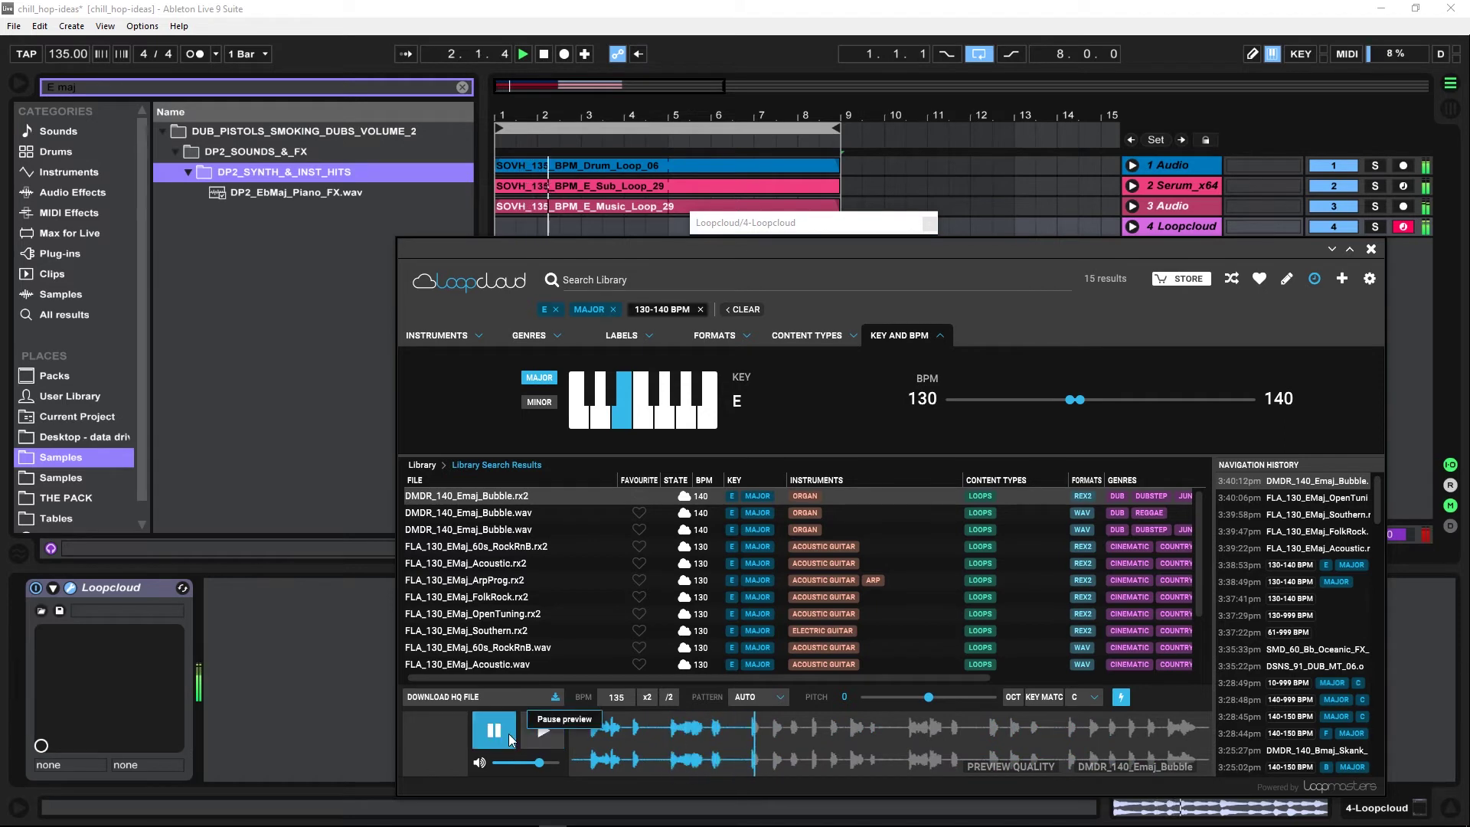
{"action": "left_click", "coordinate": [545, 98]}
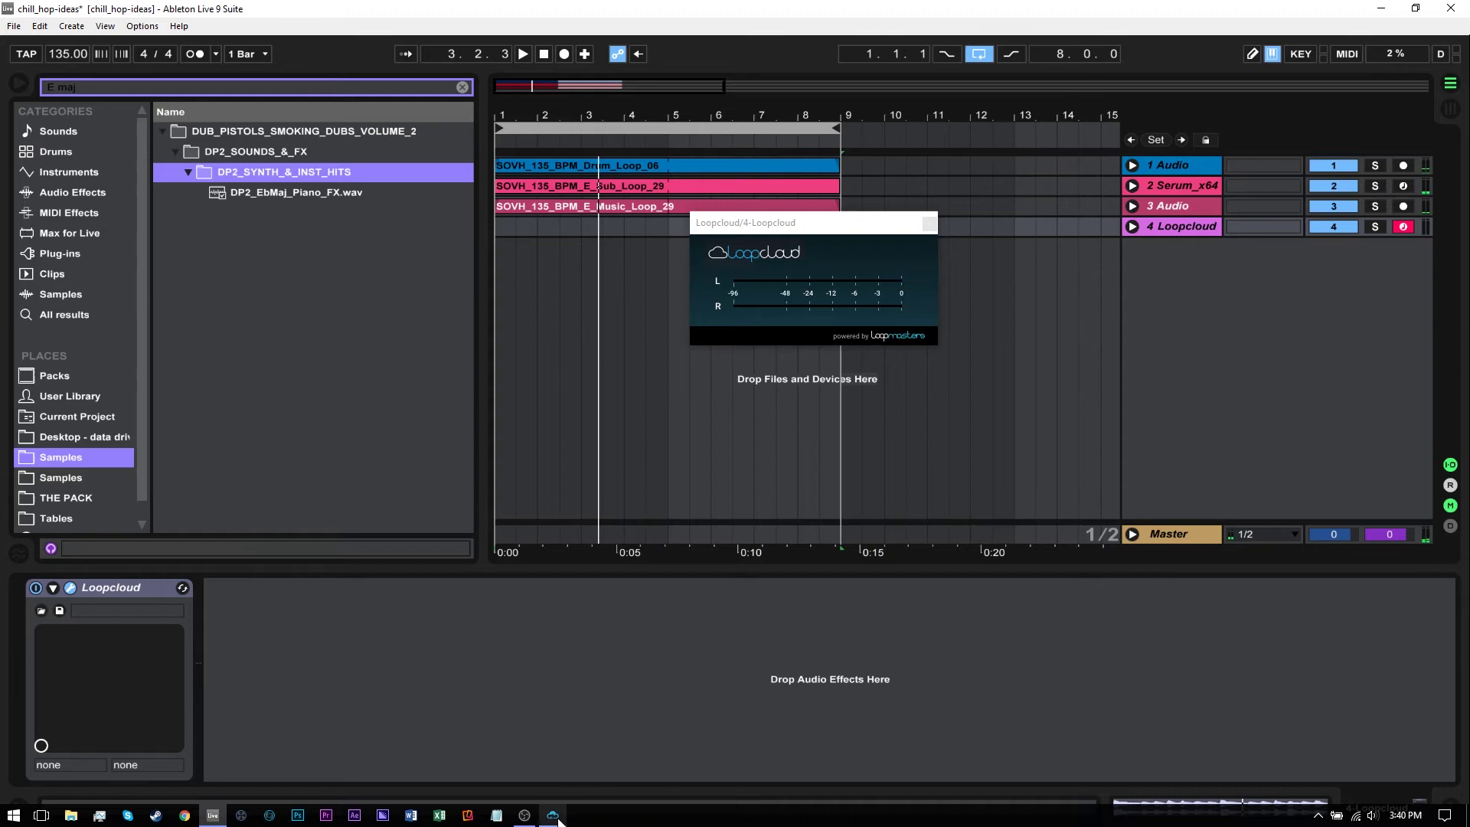
Return to Loopcloud and view the available playback patterns for the loaded sample, leaving the pattern on AUTO
{"action": "left_click", "coordinate": [553, 815]}
{"action": "left_click_drag", "start_coordinate": [696, 254], "coordinate": [658, 217]}
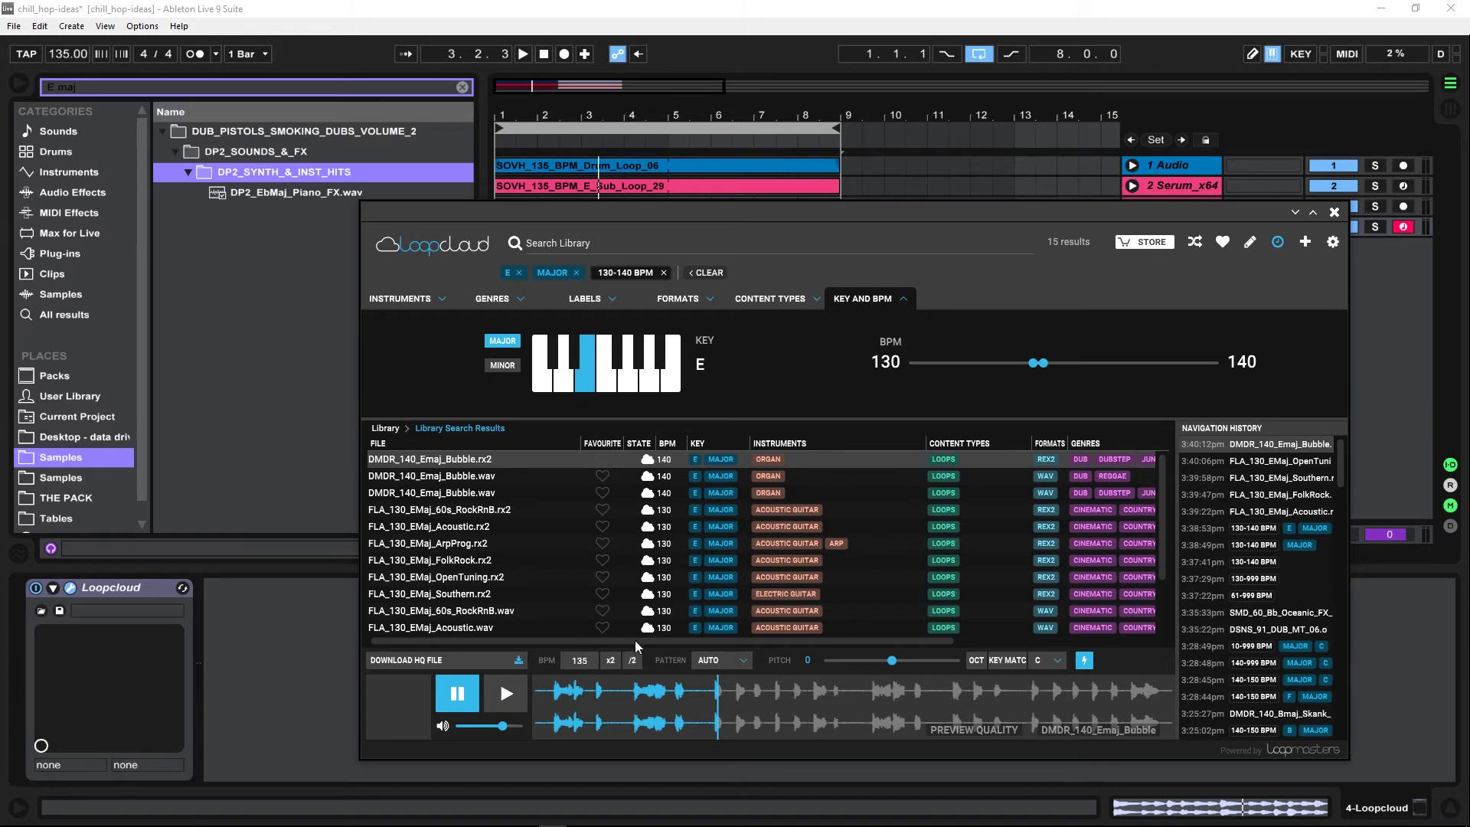
{"action": "left_click", "coordinate": [724, 662]}
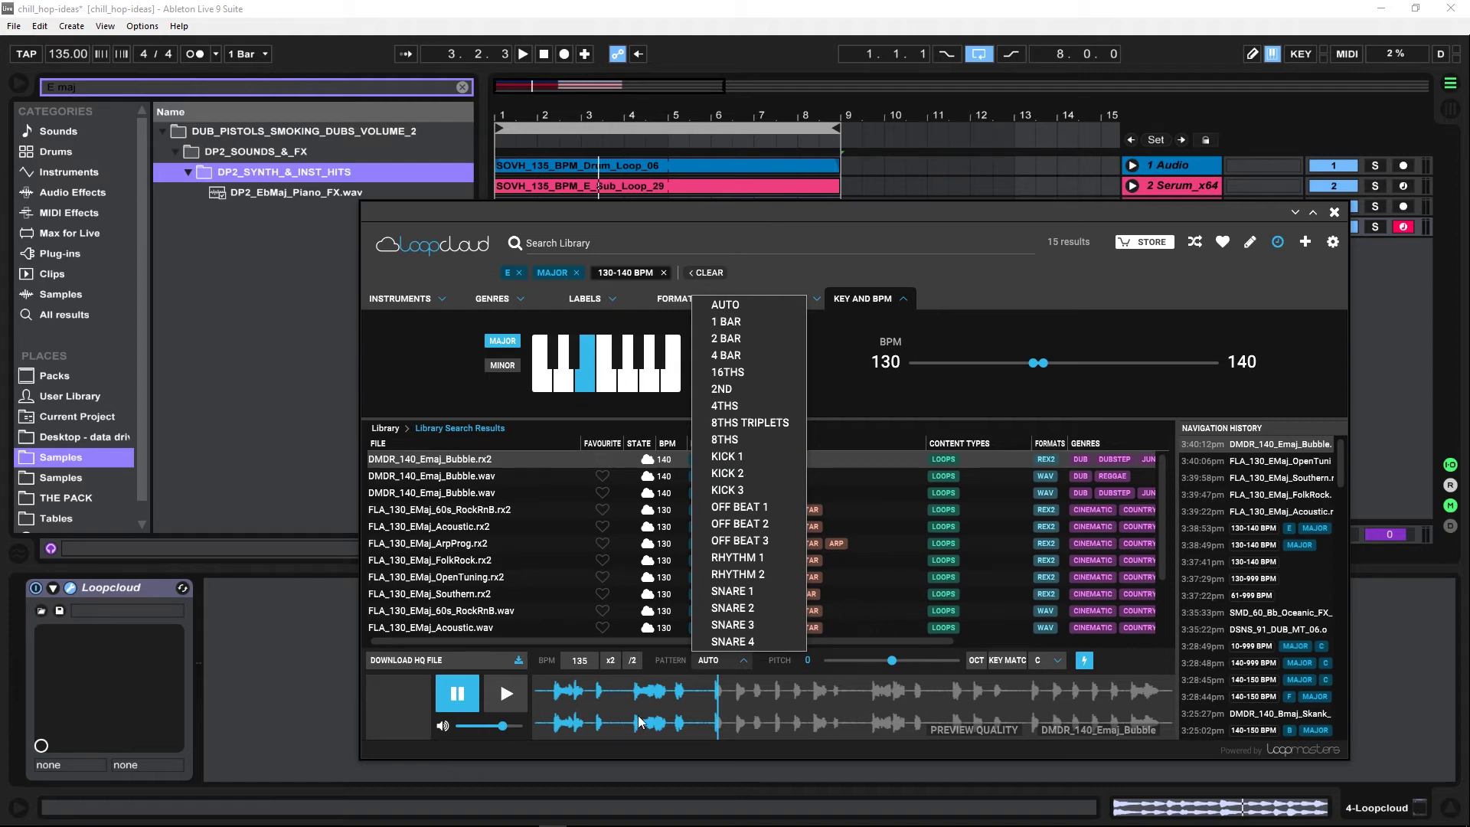
{"action": "left_click", "coordinate": [663, 666]}
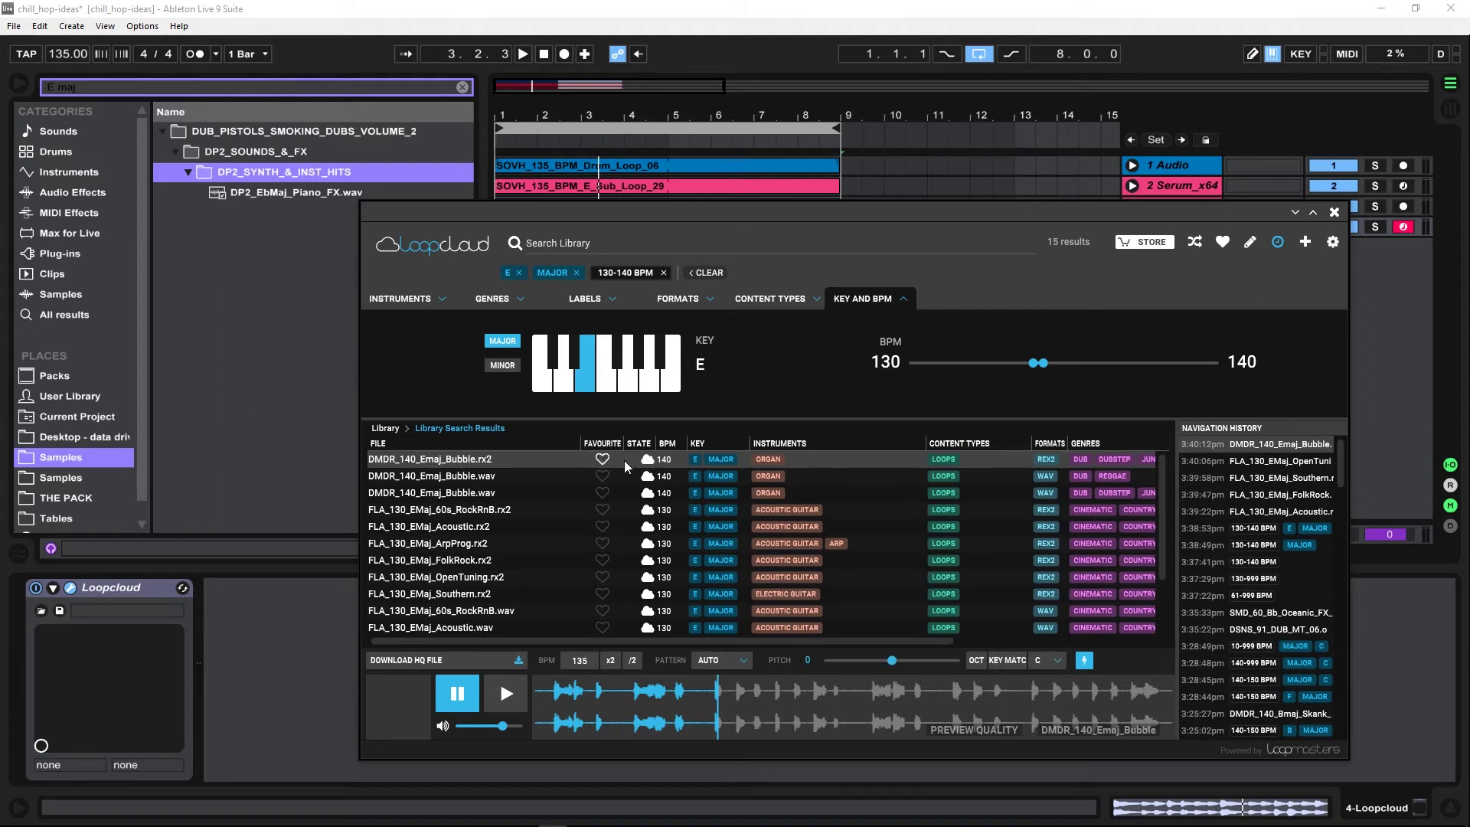
Narrow the E major, 130–140 BPM results to the WAV format
{"action": "left_click", "coordinate": [475, 477]}
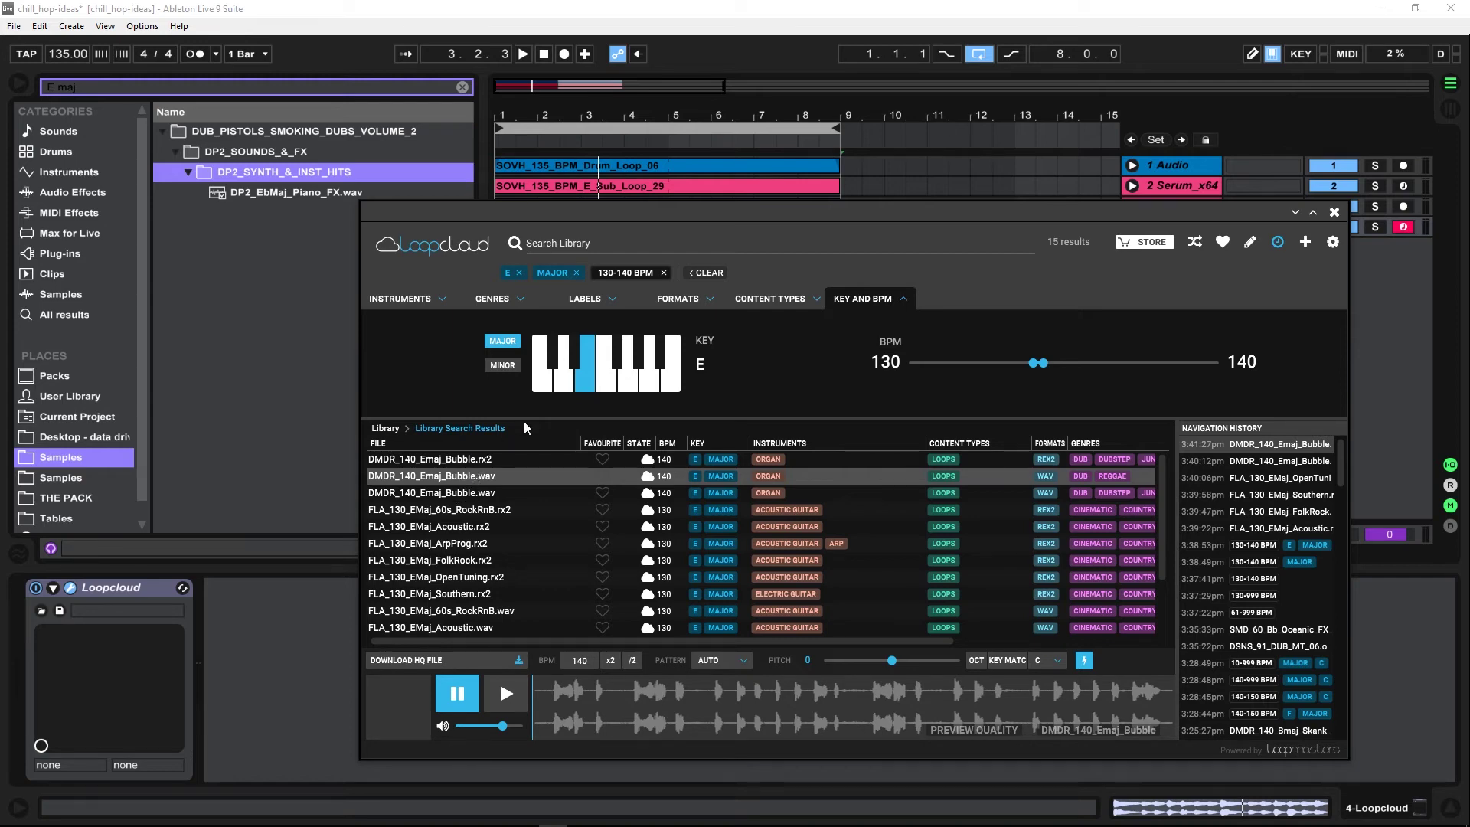
{"action": "left_click", "coordinate": [677, 300]}
{"action": "left_click", "coordinate": [763, 300]}
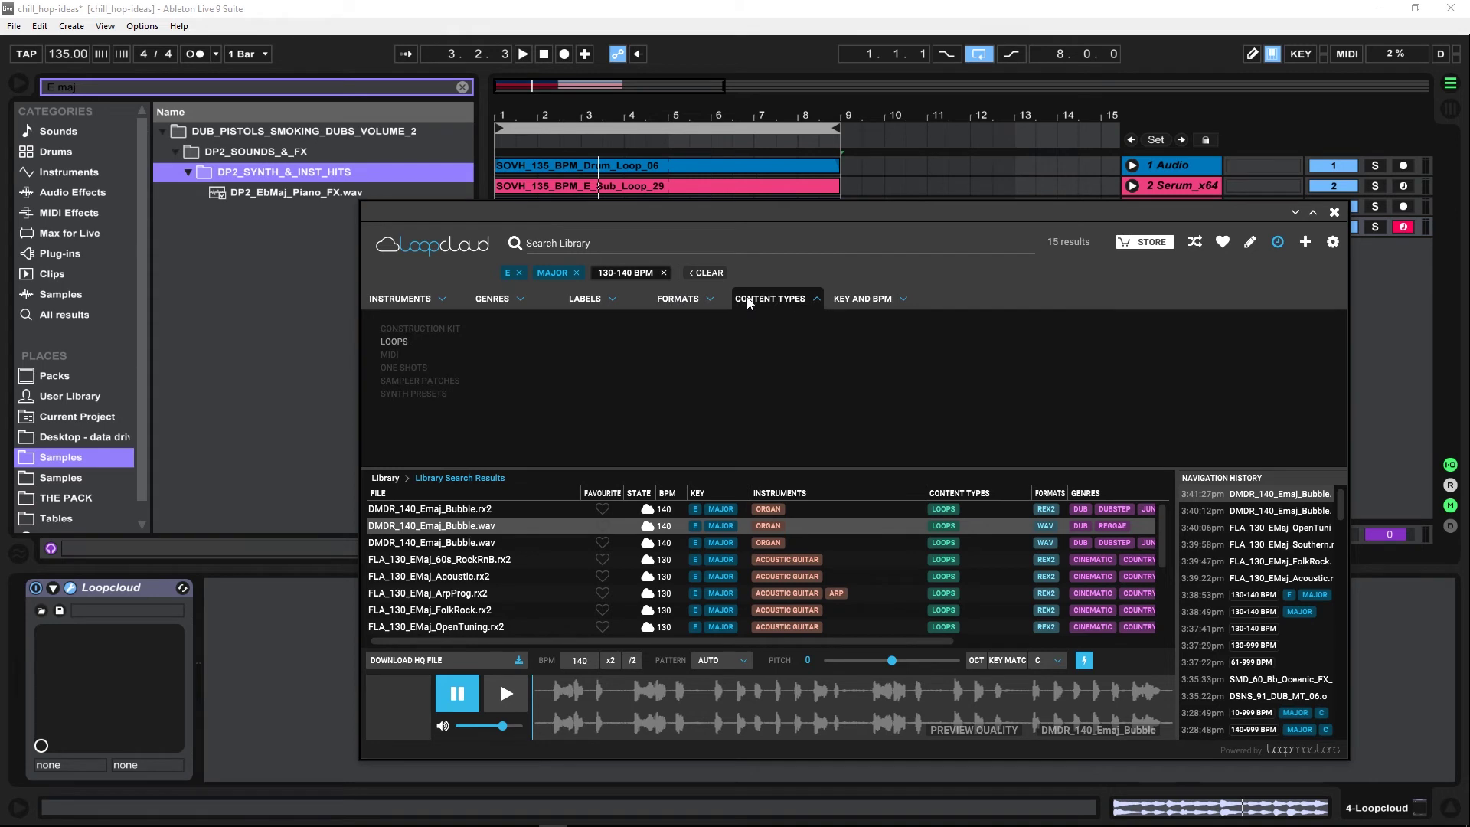
{"action": "left_click", "coordinate": [689, 300]}
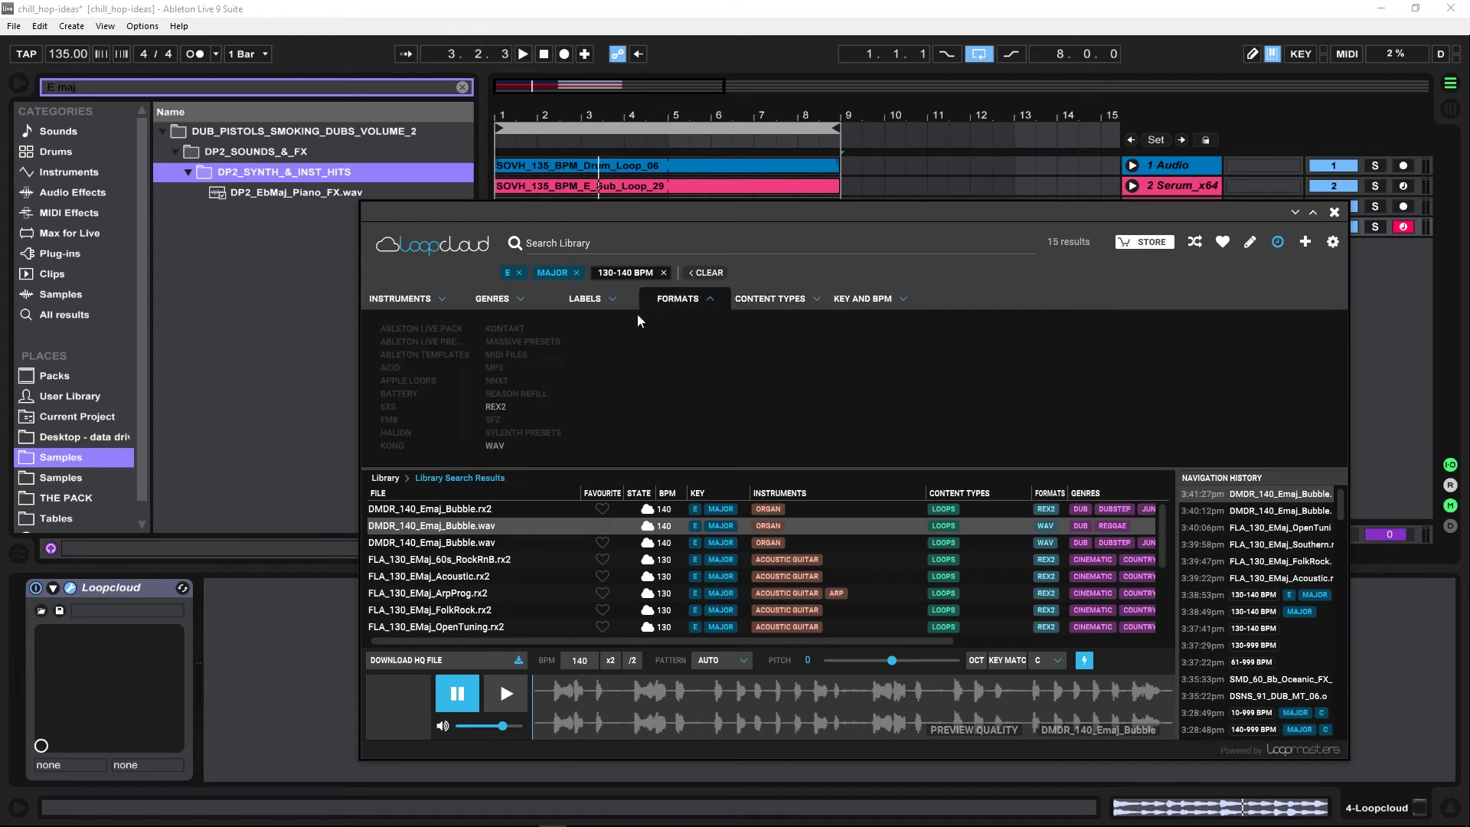
{"action": "left_click", "coordinate": [492, 449]}
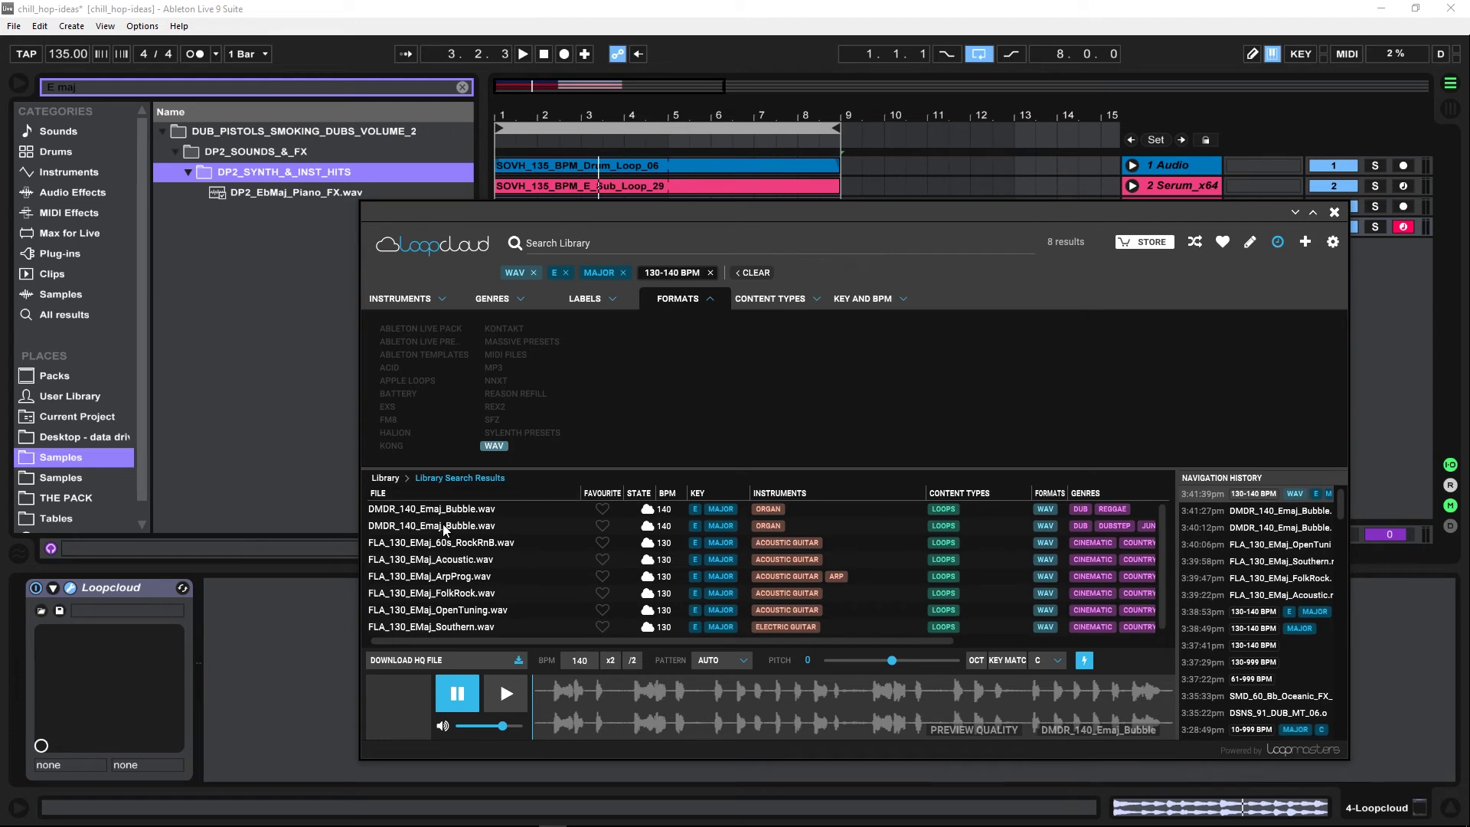
Check the genre filters, then download the high-quality file of the DMDR_140_Emaj_Bubble.wav tagged Dub and Reggae
{"action": "left_click", "coordinate": [493, 300]}
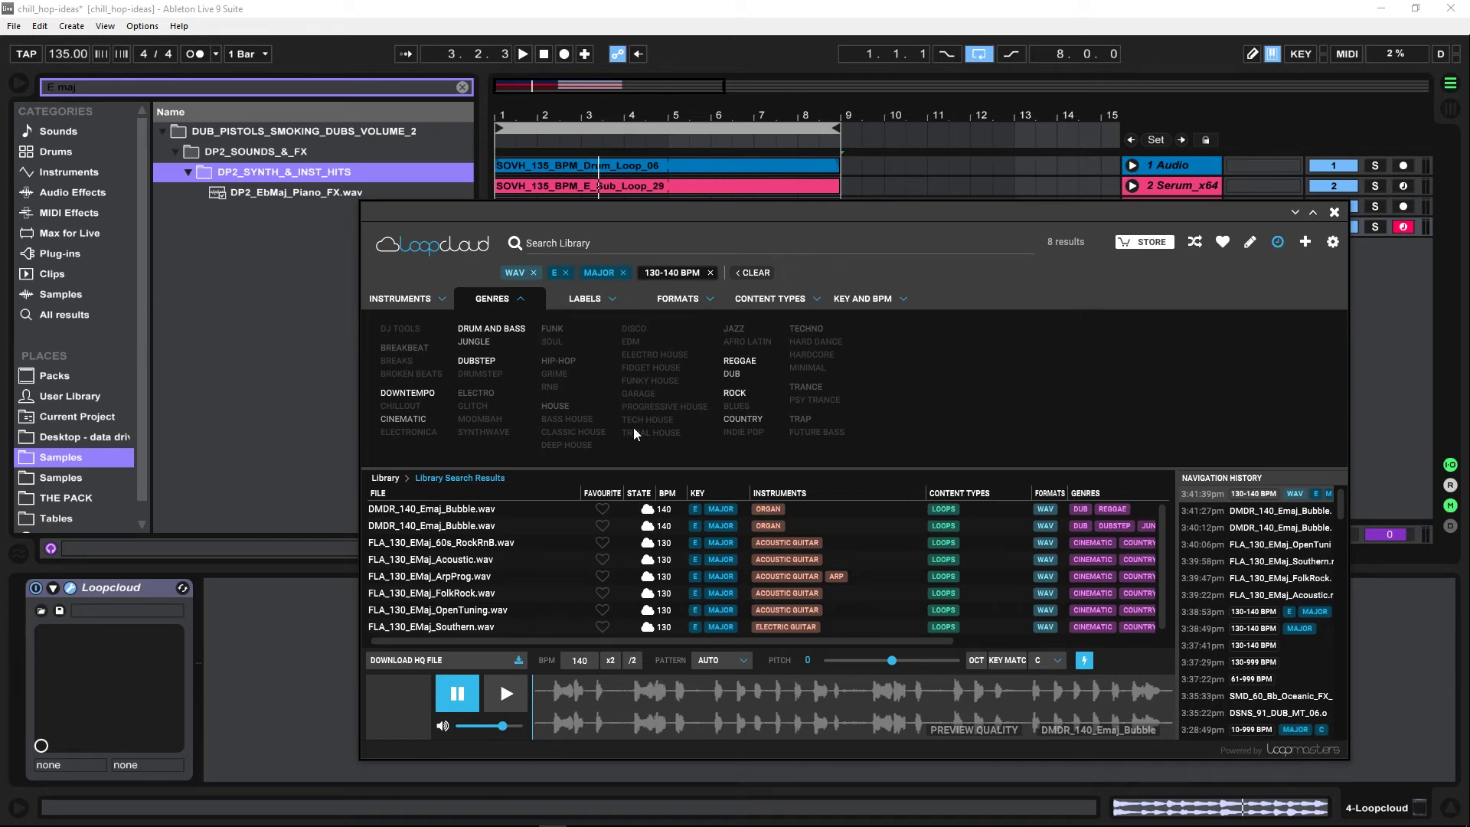
{"action": "left_click", "coordinate": [444, 529]}
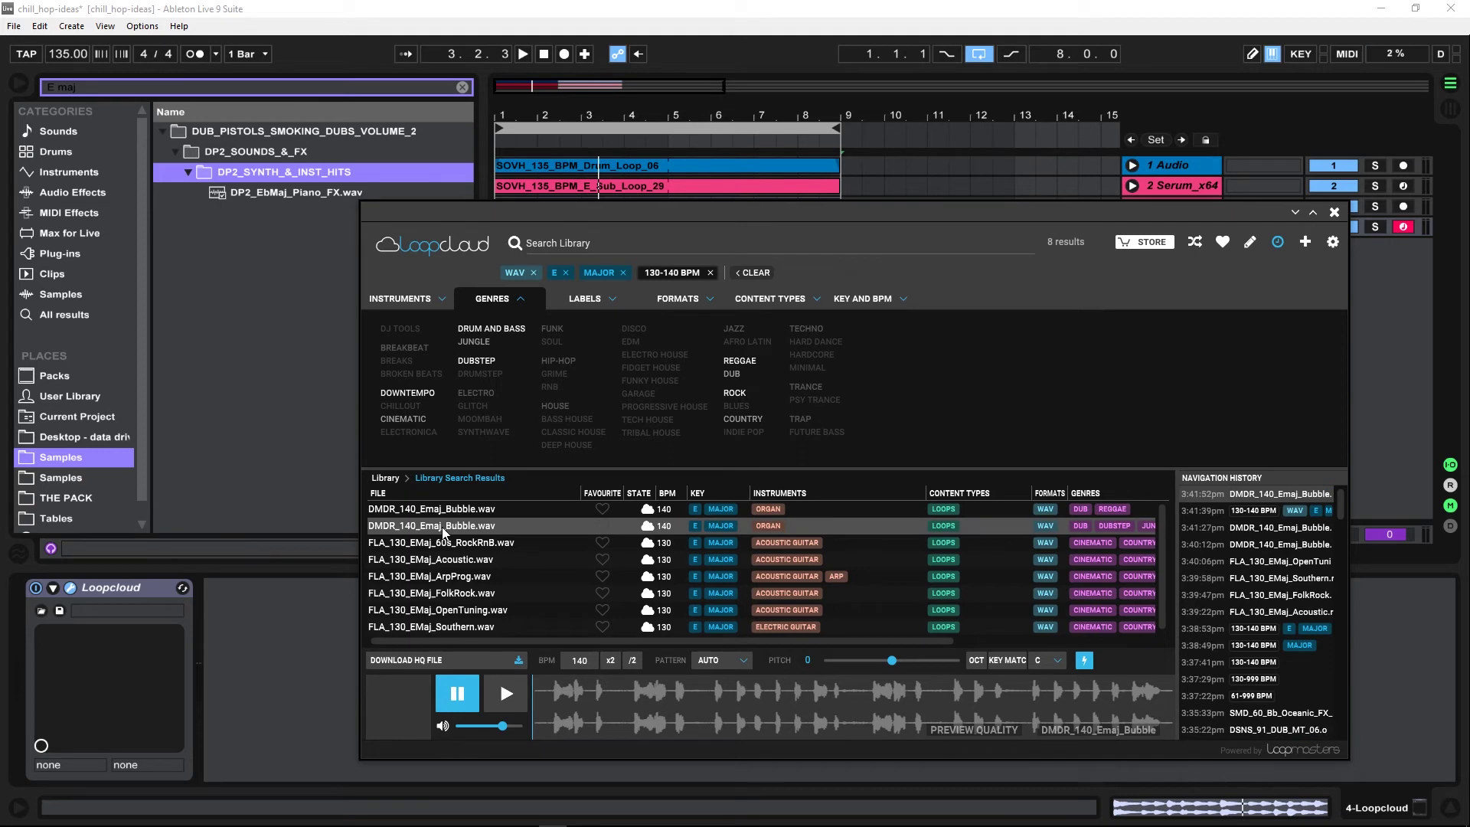
{"action": "left_click", "coordinate": [447, 512]}
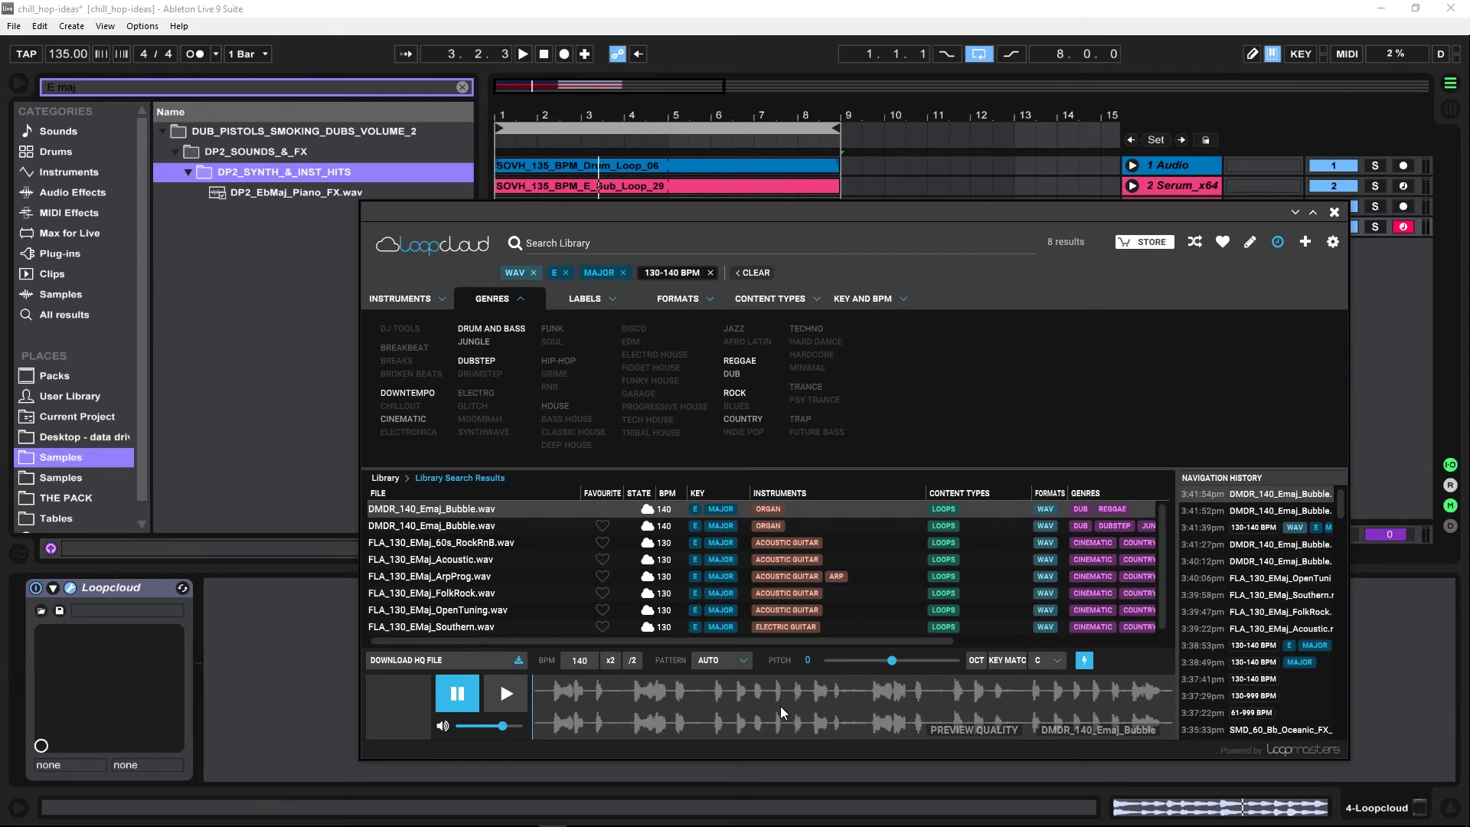
{"action": "left_click", "coordinate": [423, 661]}
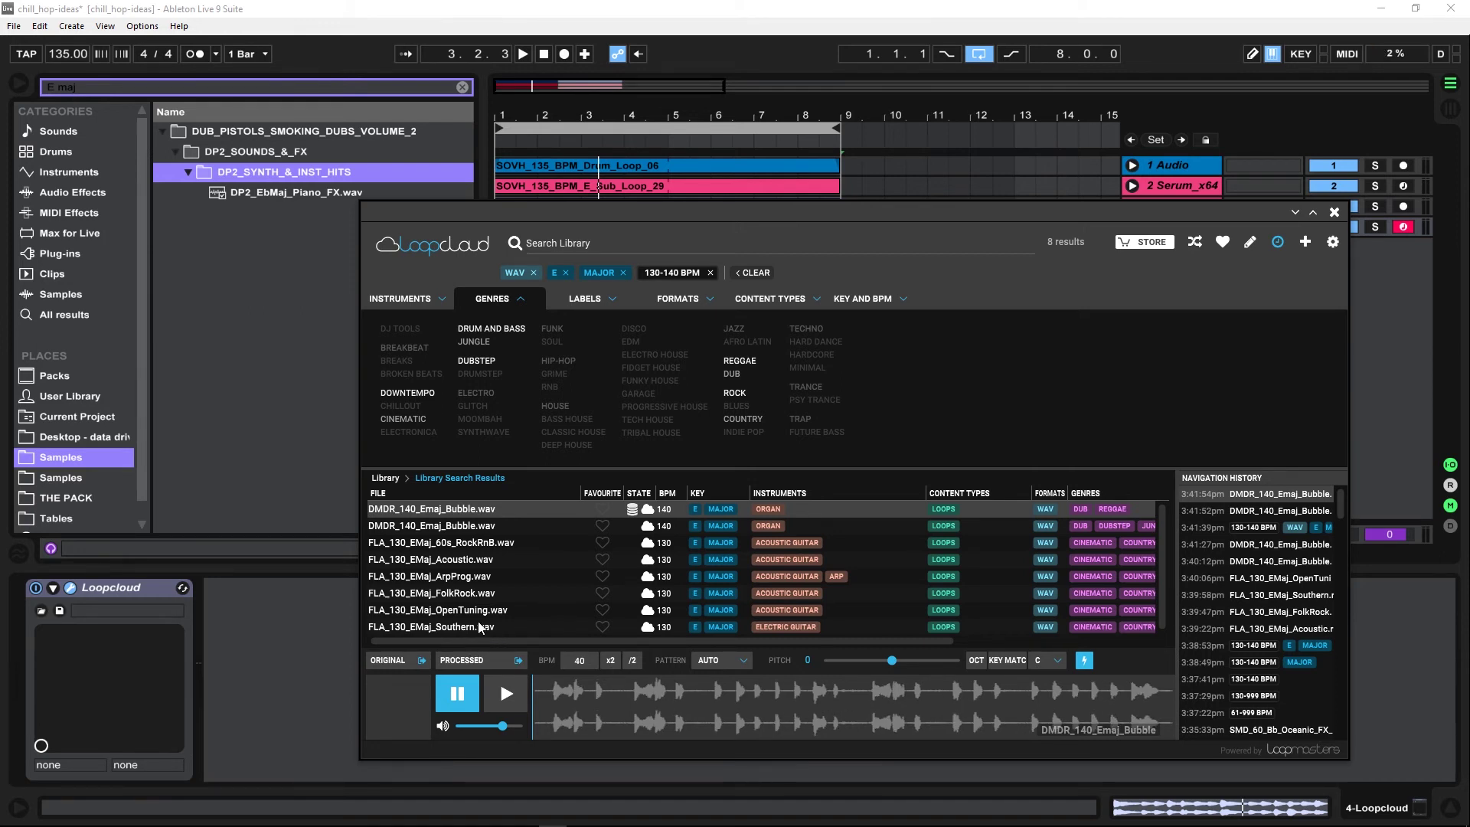
Place the original DMDR_140_Emaj_Bubble file on a new audio track at bar 1 of the Ableton arrangement
{"action": "left_click_drag", "start_coordinate": [536, 222], "coordinate": [825, 133]}
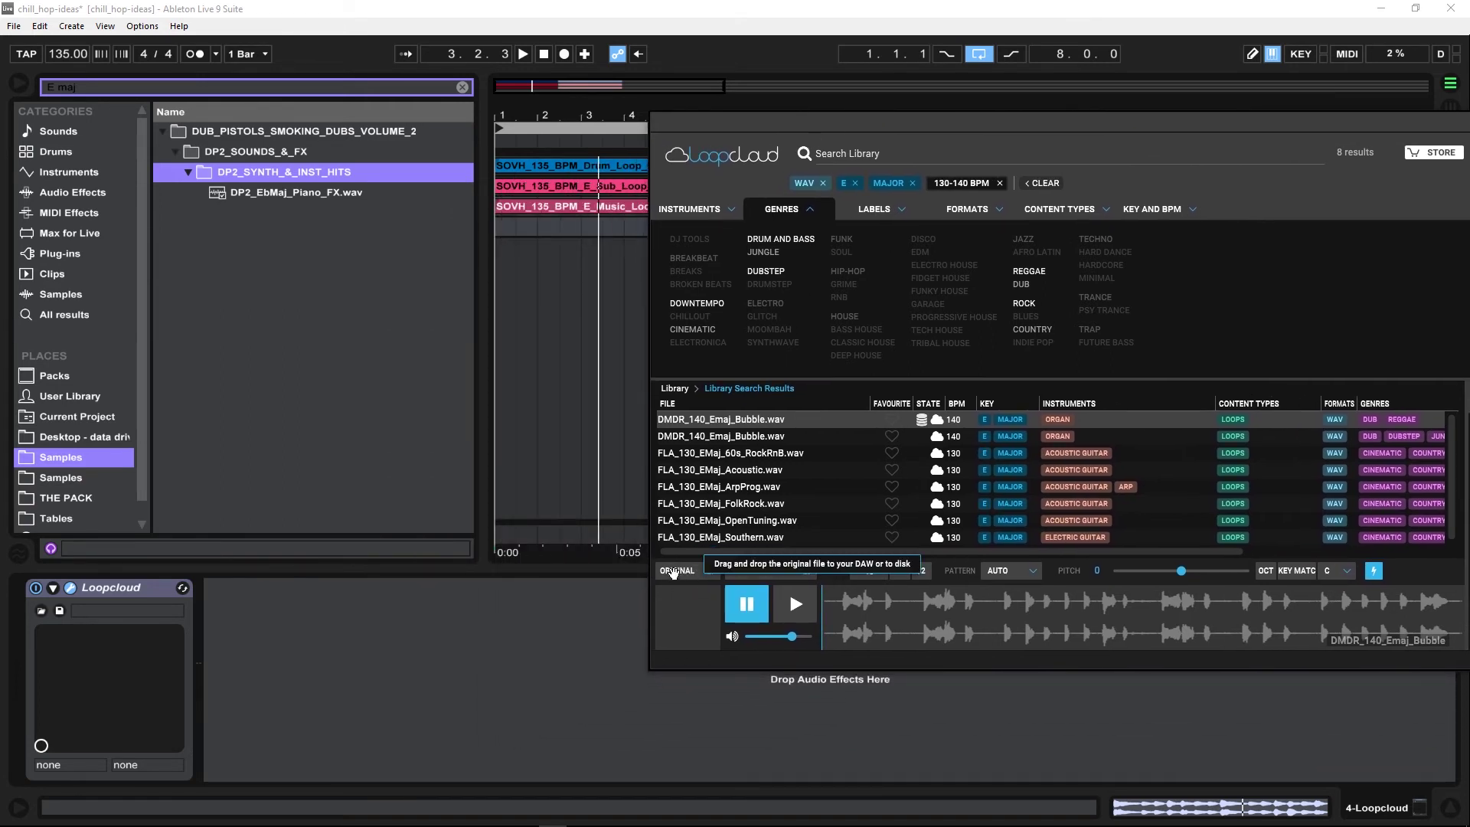
{"action": "left_click_drag", "start_coordinate": [673, 572], "coordinate": [495, 251]}
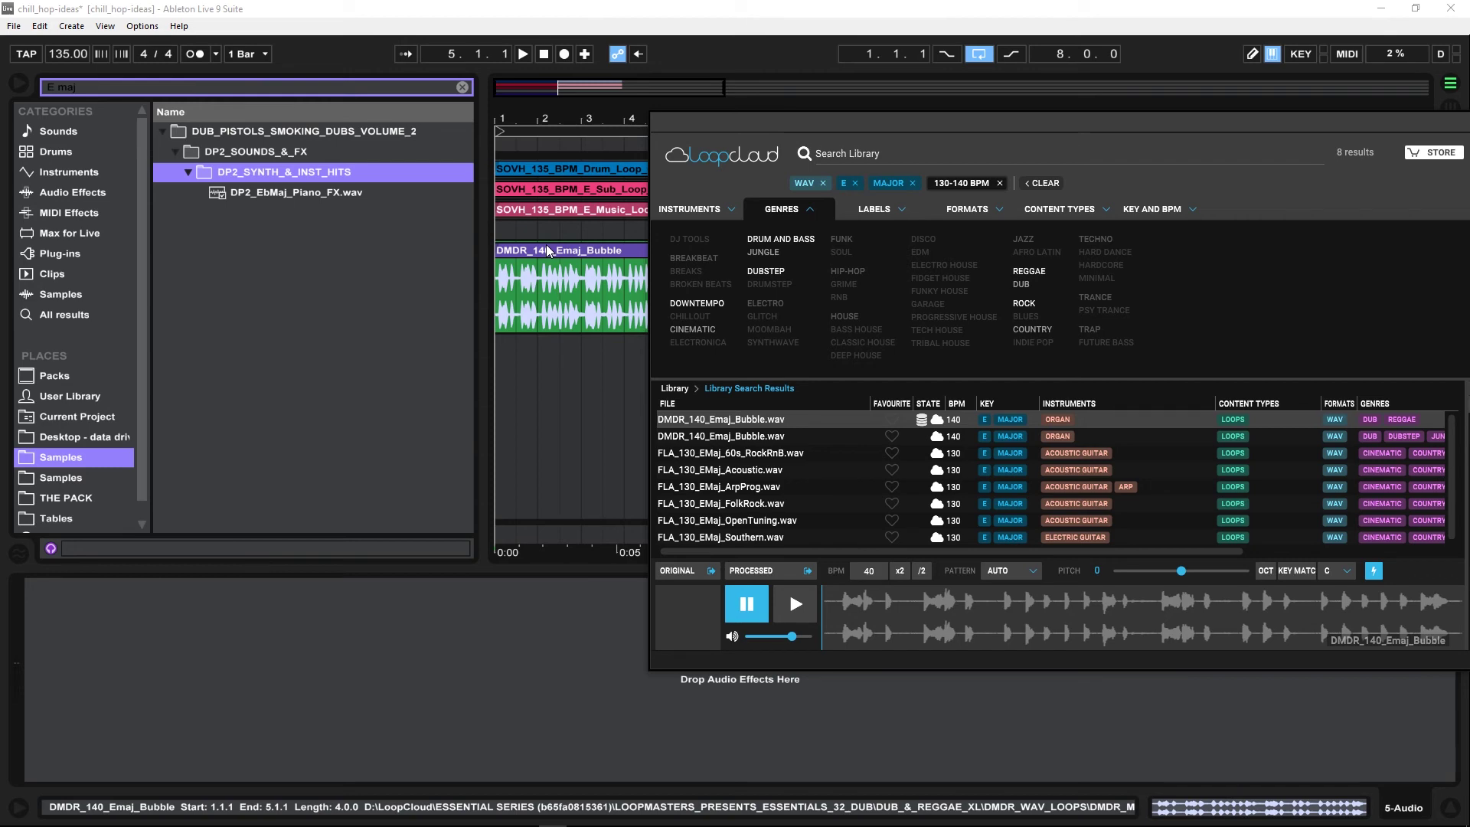
{"action": "double_click", "coordinate": [907, 126]}
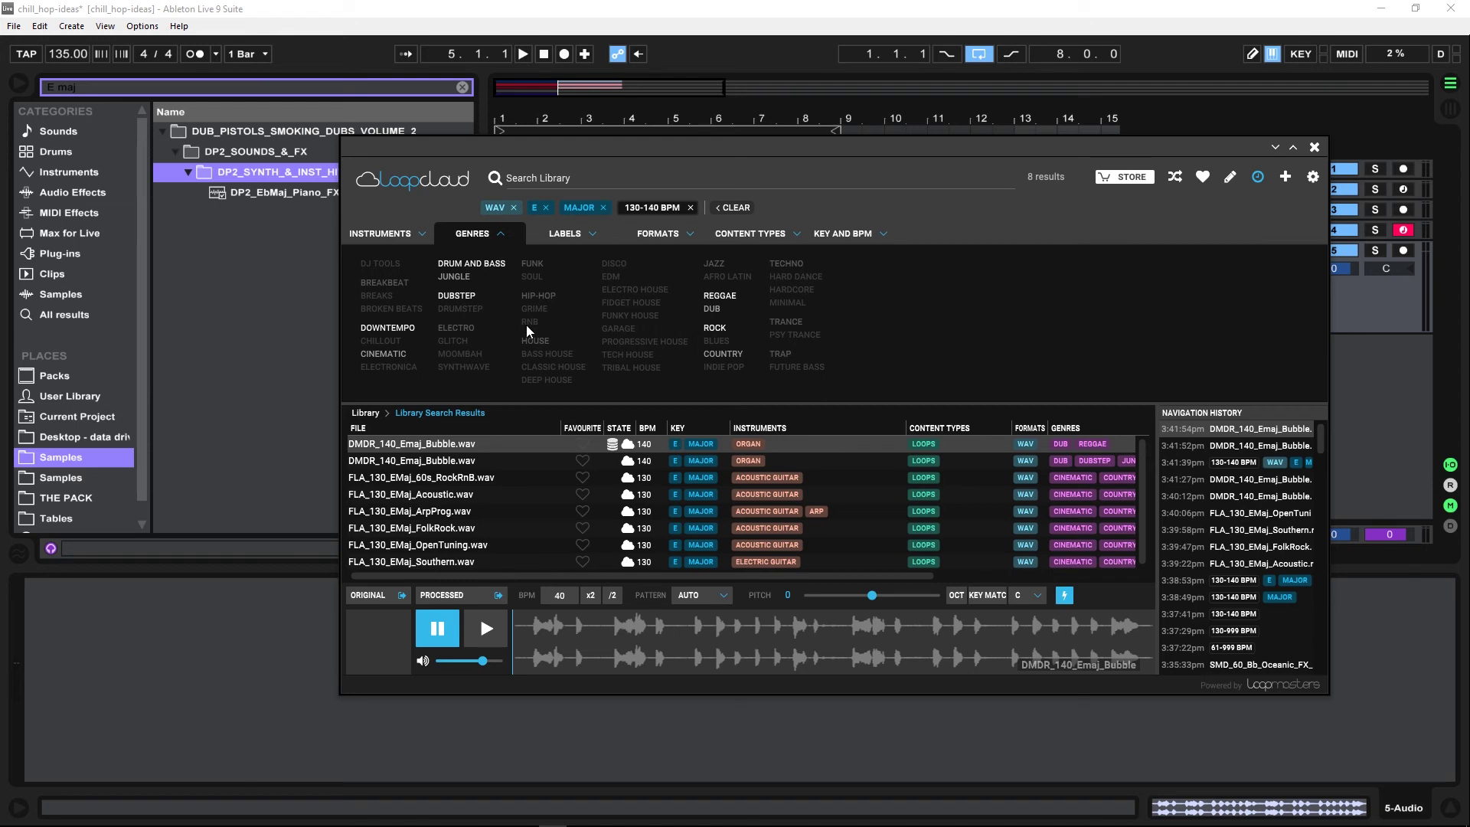
Clear all Loopcloud search filters and collapse the AMBIENT_WAVES folder
{"action": "left_click", "coordinate": [835, 234]}
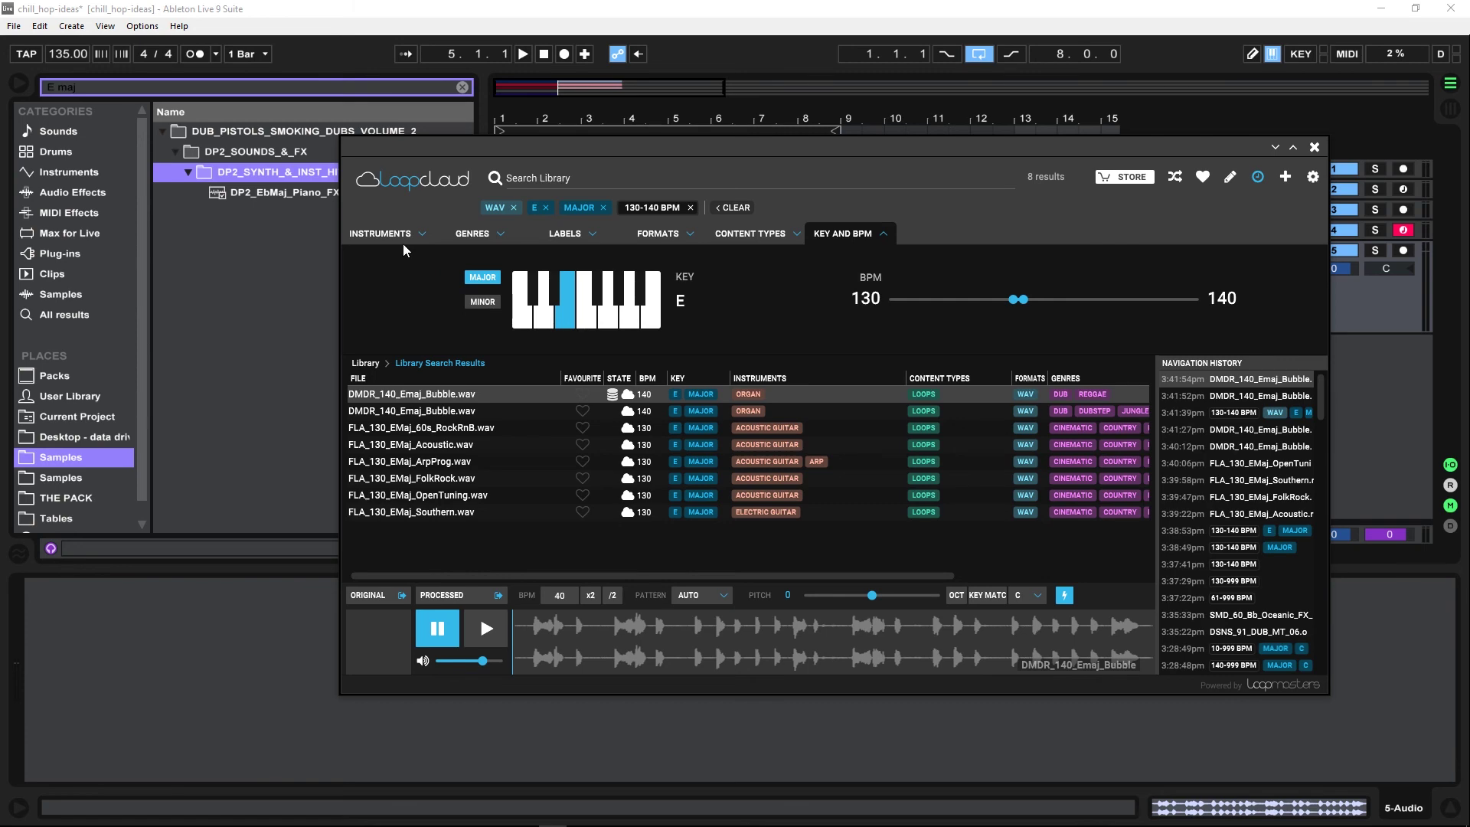
{"action": "left_click", "coordinate": [383, 234]}
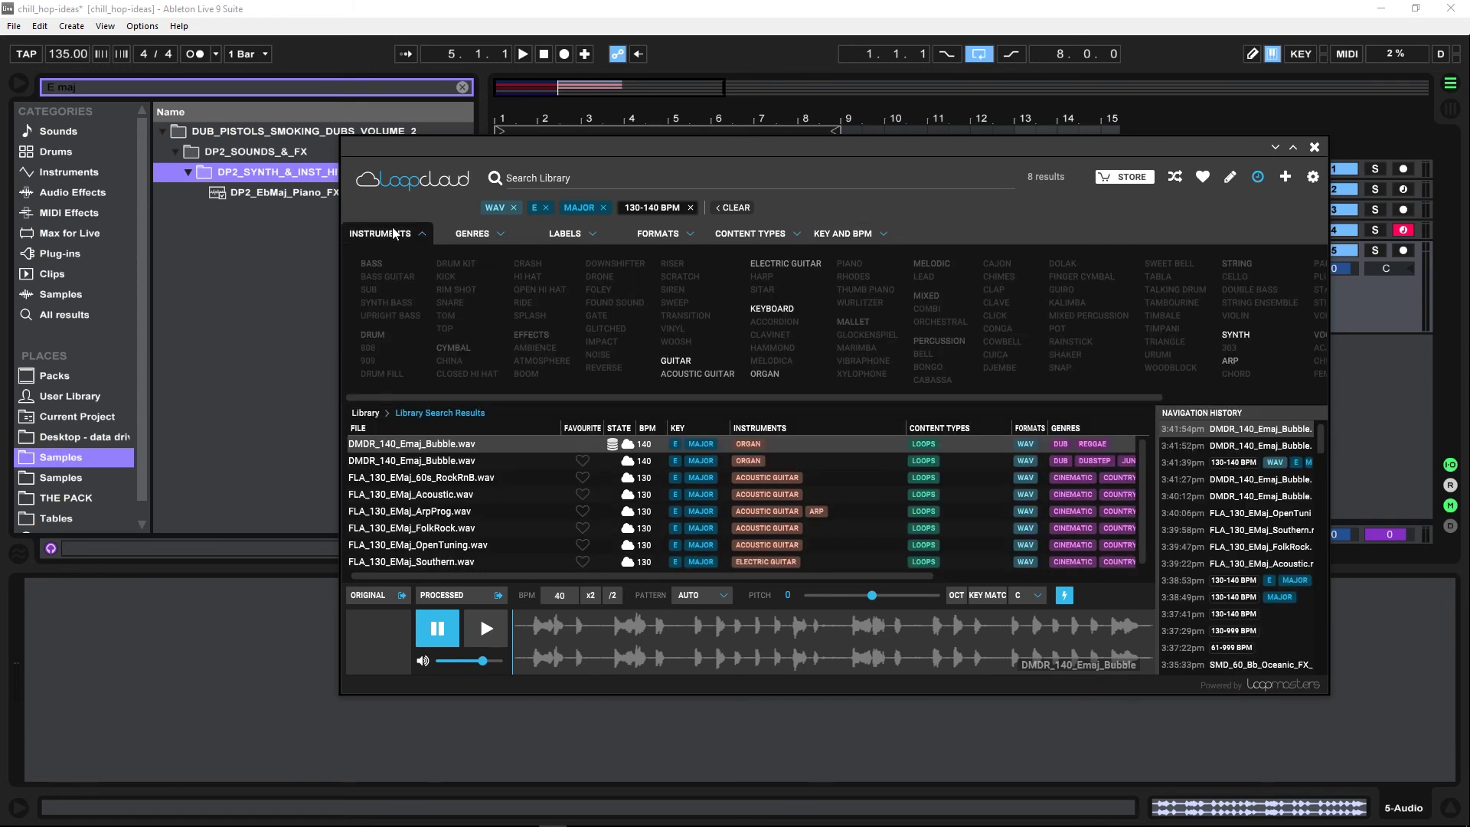
{"action": "left_click", "coordinate": [731, 207]}
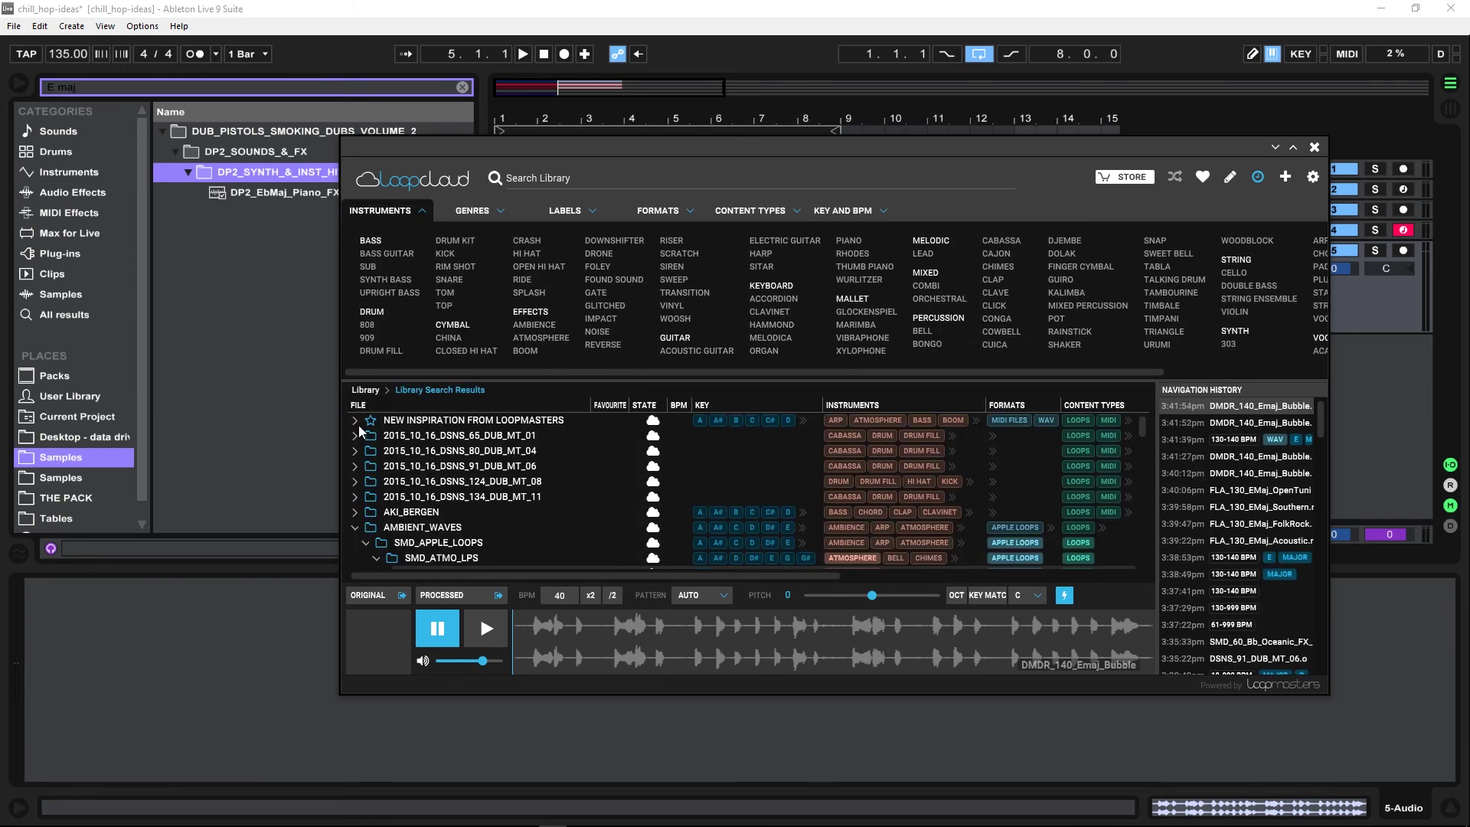
{"action": "left_click", "coordinate": [354, 527]}
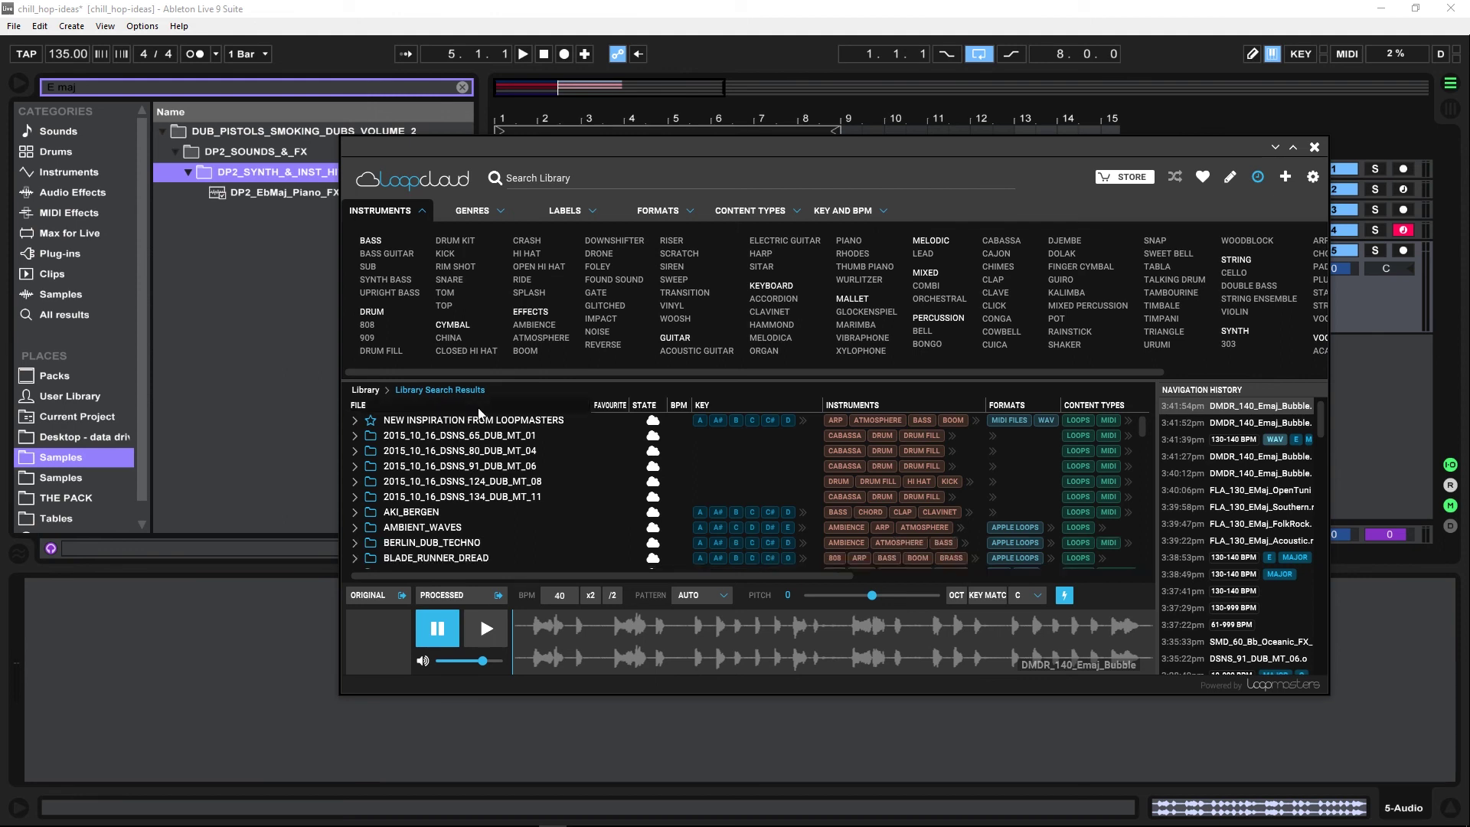
Expand NEW INSPIRATION FROM LOOPMASTERS and open its HouseInfusion_FL144_FREE pack
{"action": "left_click", "coordinate": [354, 421]}
{"action": "scroll", "coordinate": [358, 460], "scroll_direction": "down", "scroll_amount": 1}
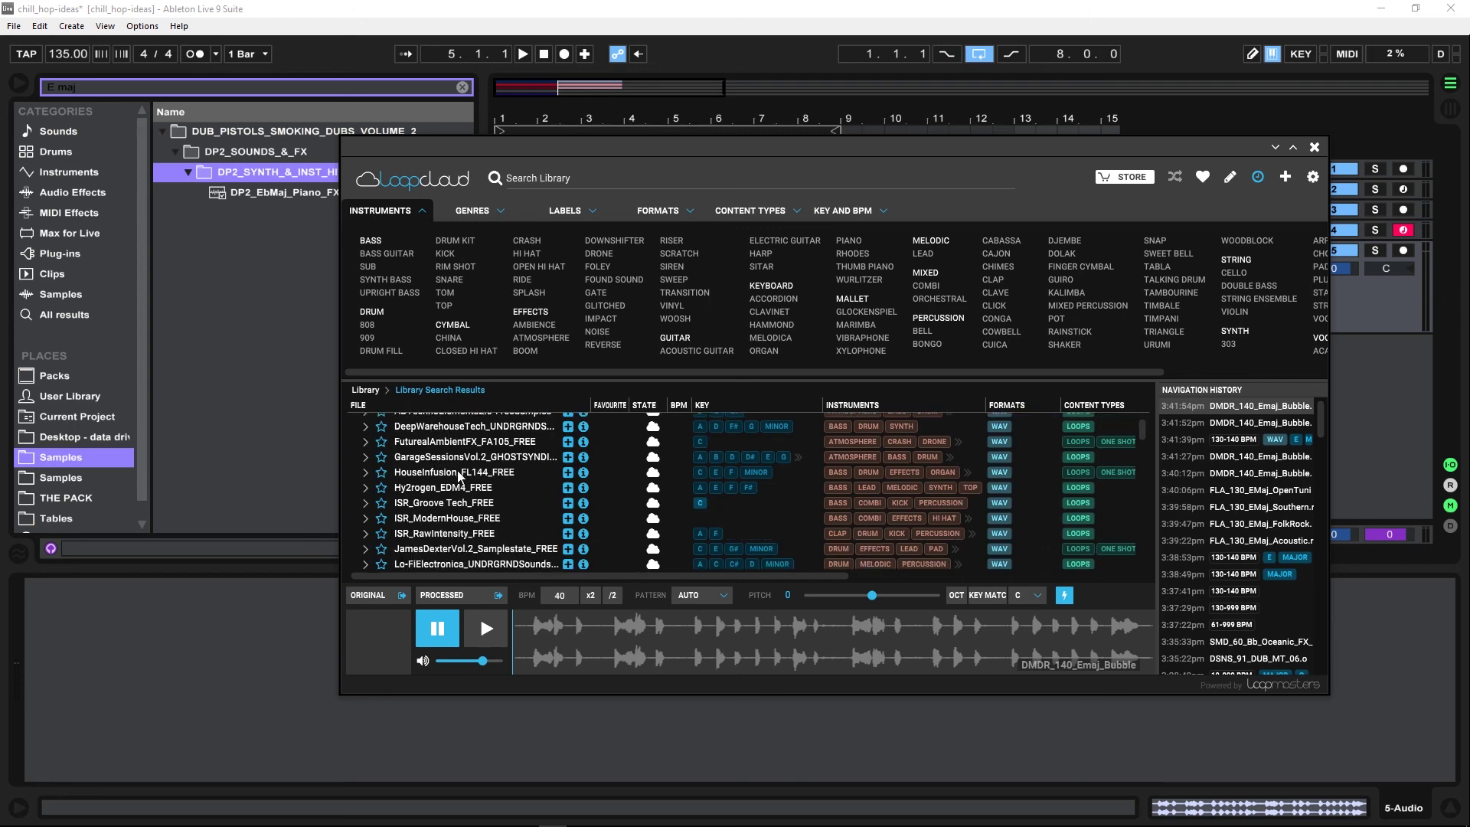
{"action": "left_click", "coordinate": [363, 472]}
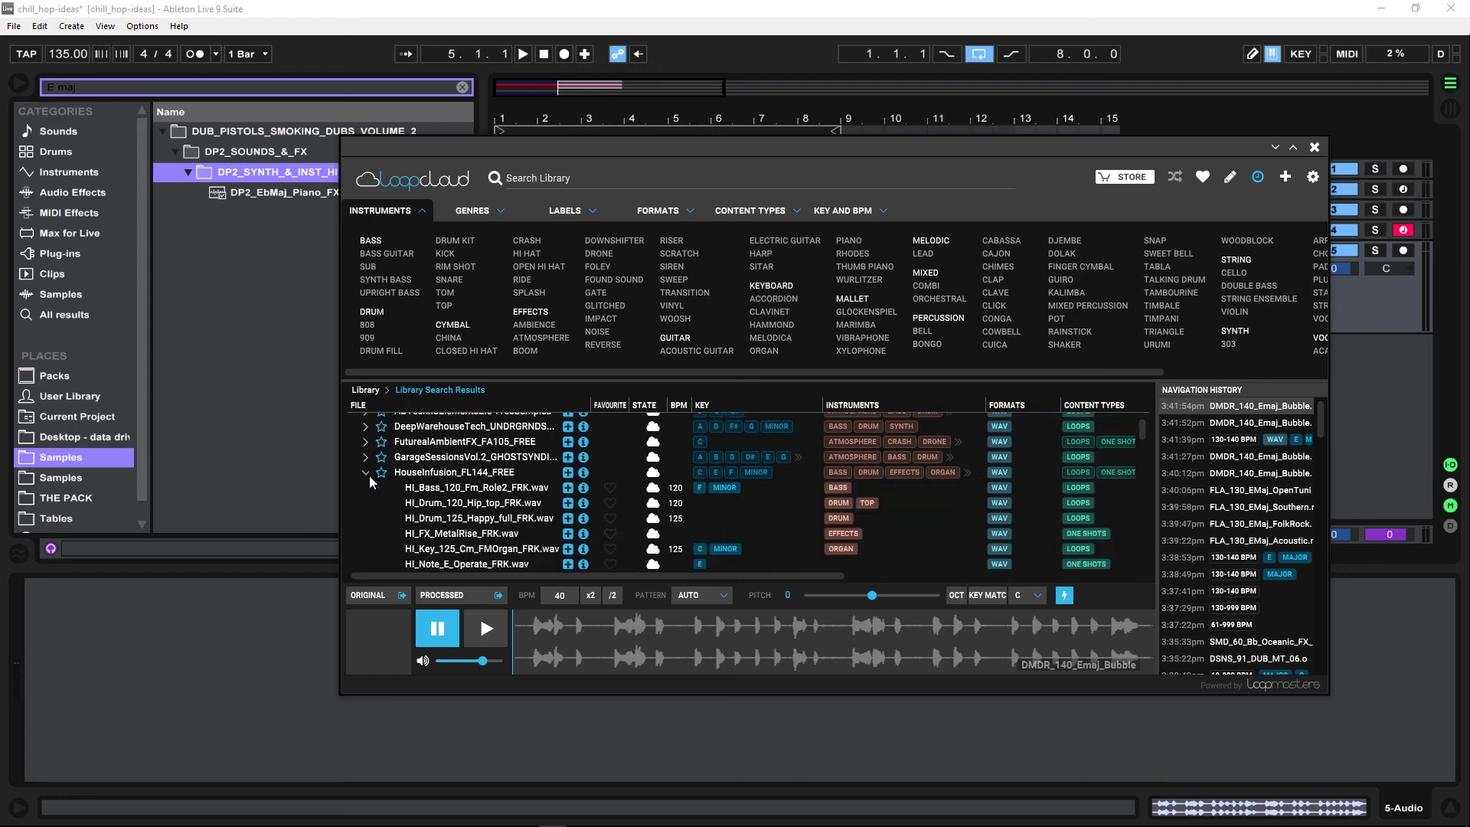
Preview HI_Bass_120_Fm_Role2_FRK.wav from the HouseInfusion pack, then pause it
{"action": "left_click", "coordinate": [467, 488]}
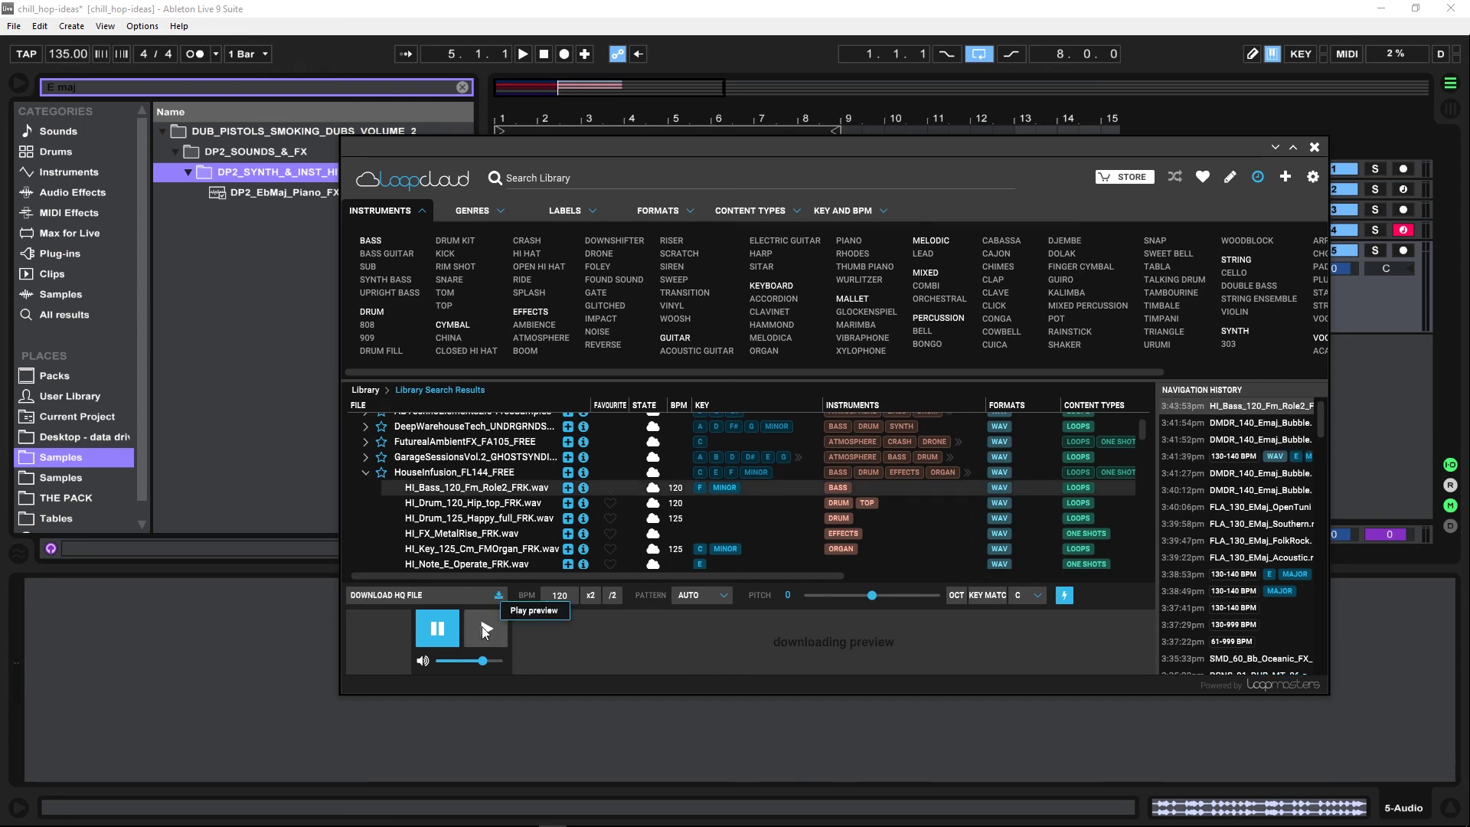
{"action": "left_click", "coordinate": [483, 631]}
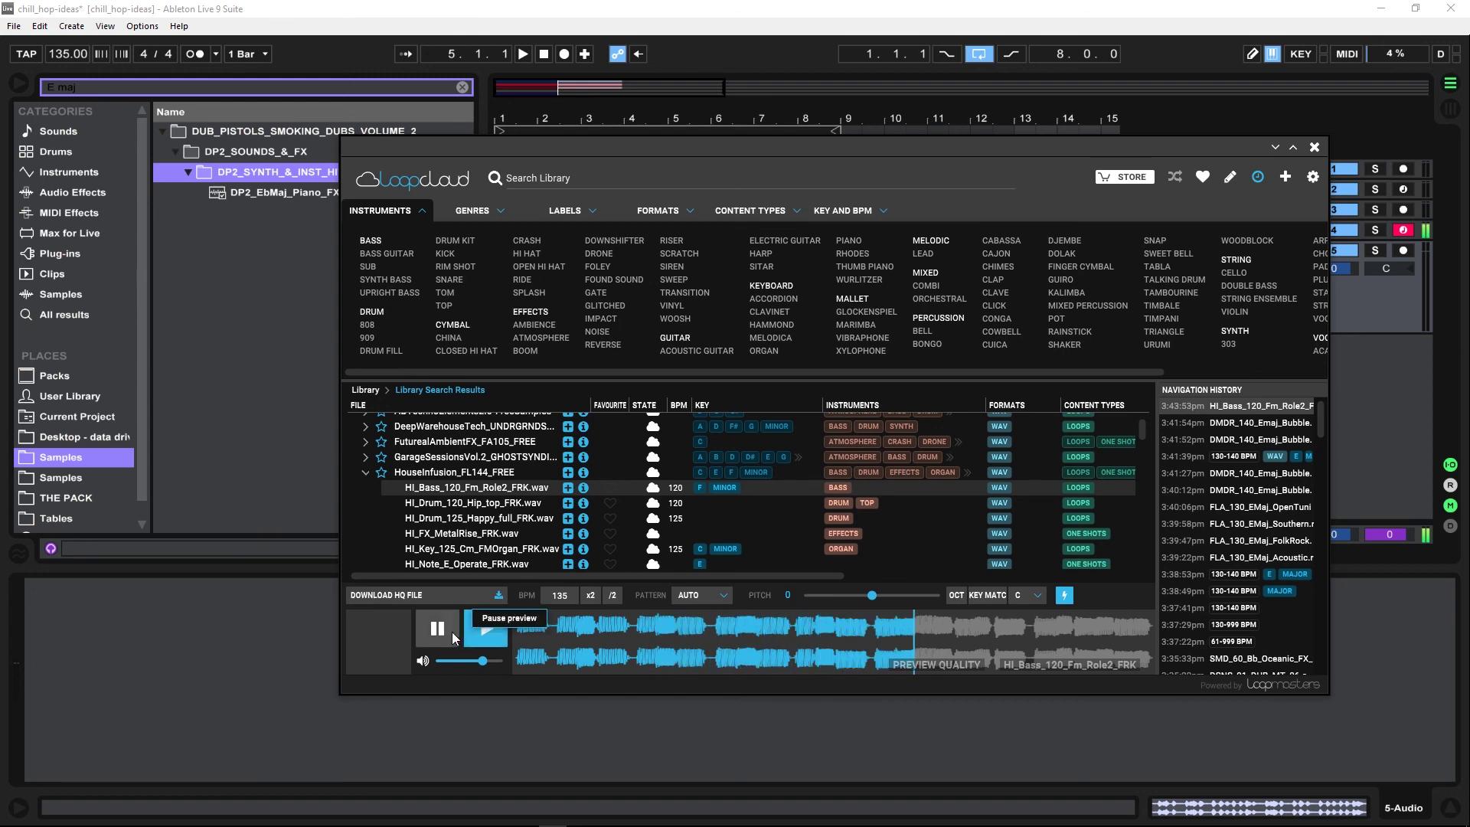
{"action": "left_click", "coordinate": [451, 631]}
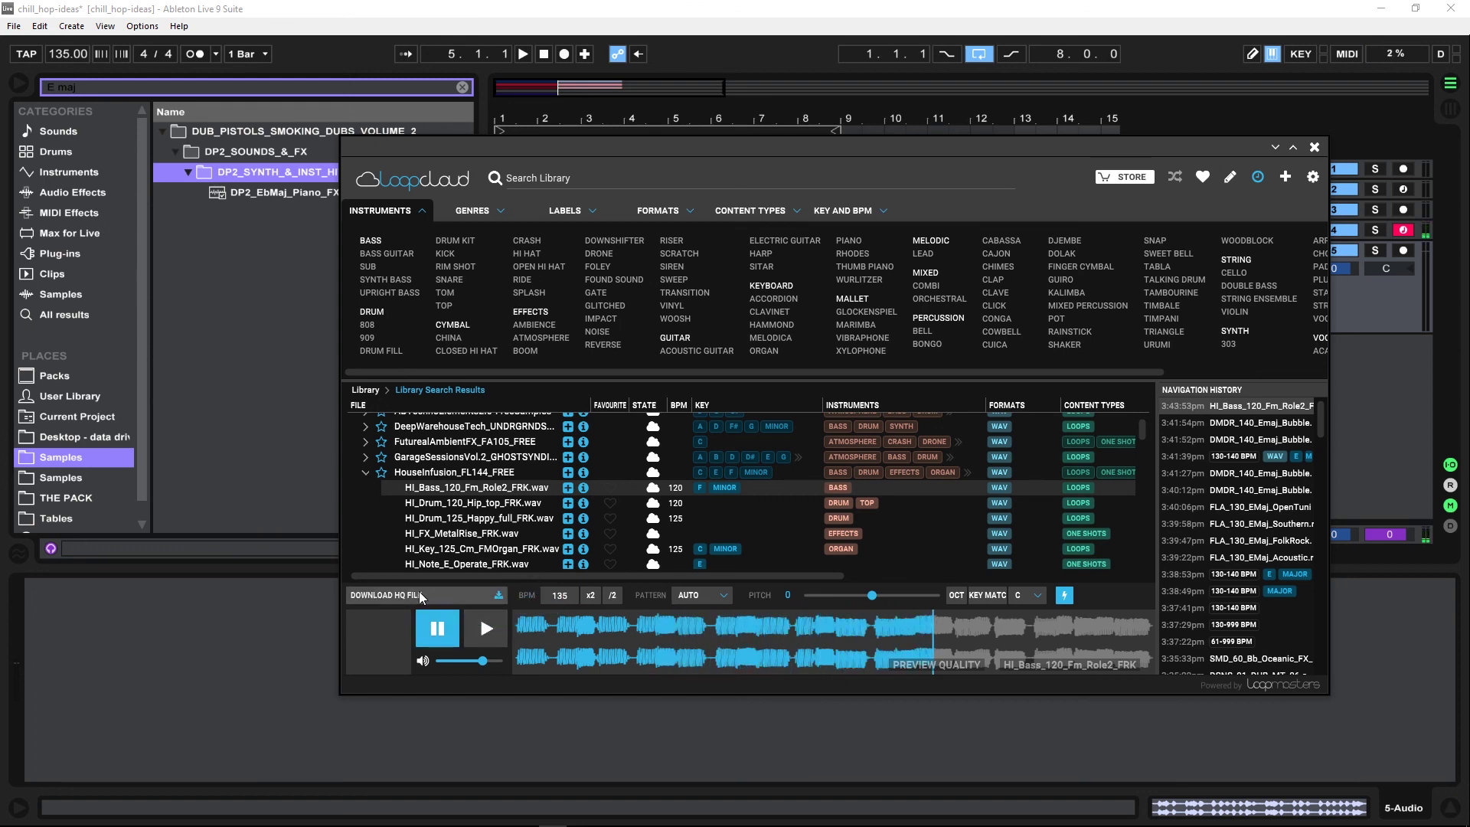